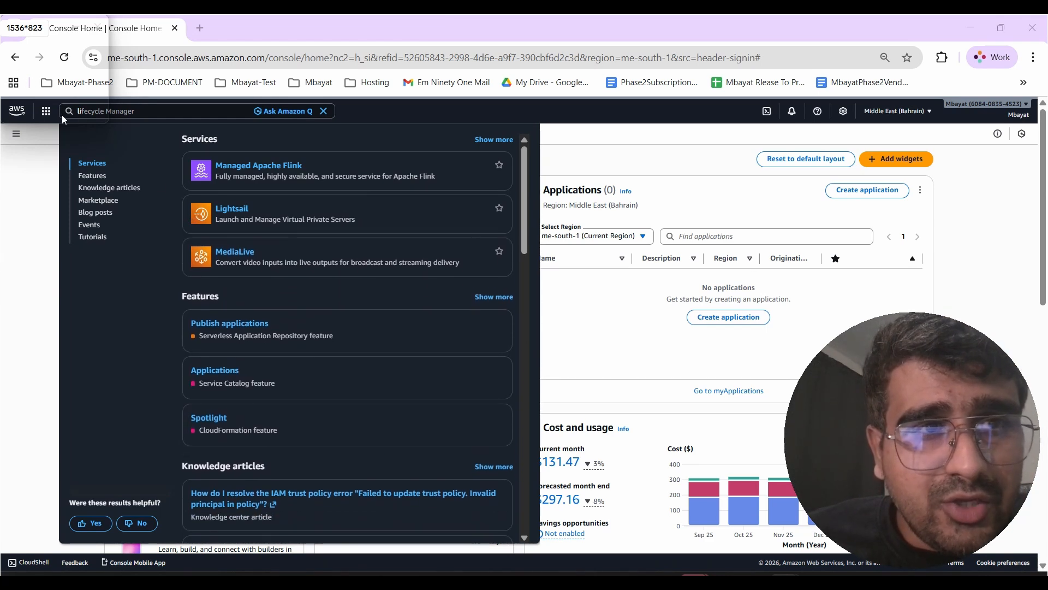
- Open Lightsail from the console search results and browse its Containers, Databases and Networking sections
mouse_move(228, 216)
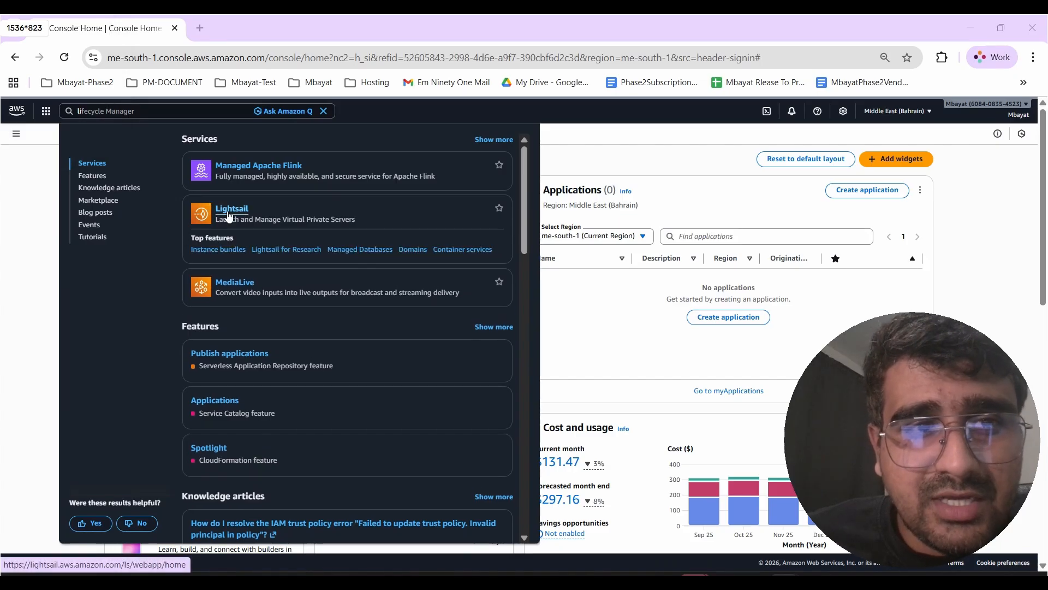
click(229, 214)
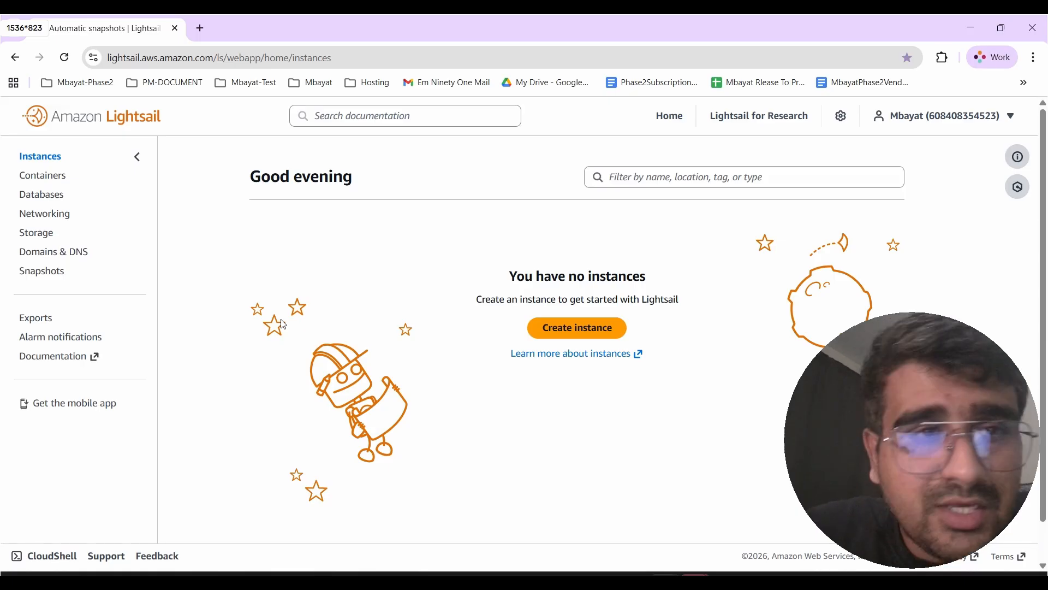
click(49, 181)
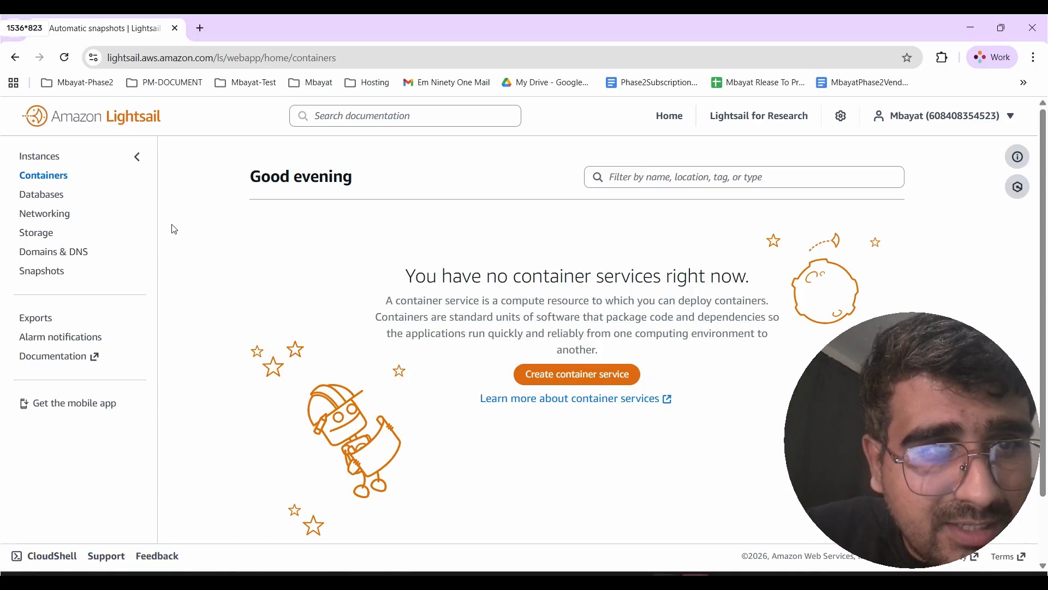
click(21, 198)
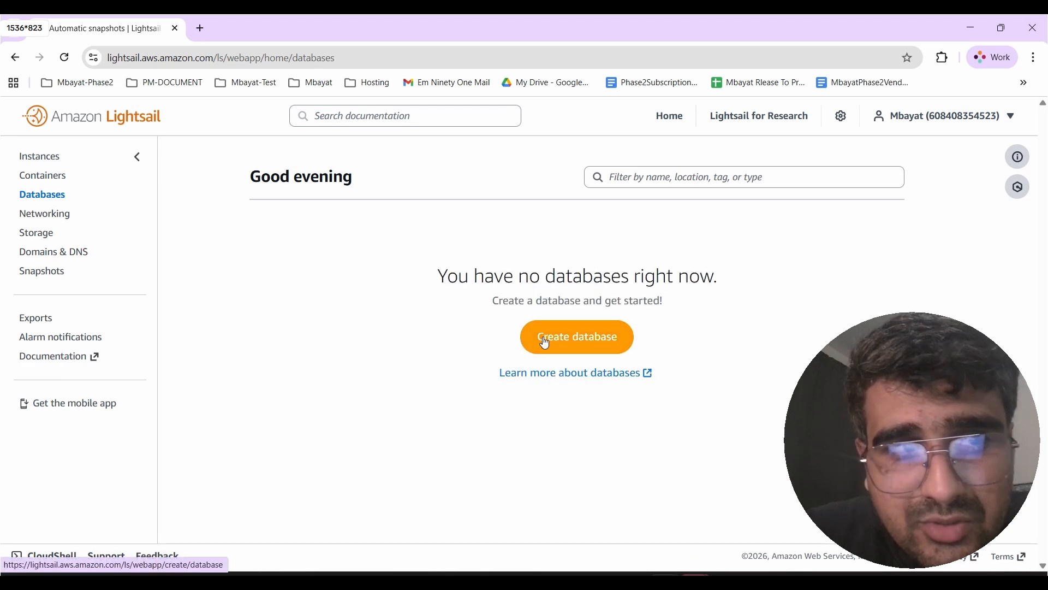
click(59, 221)
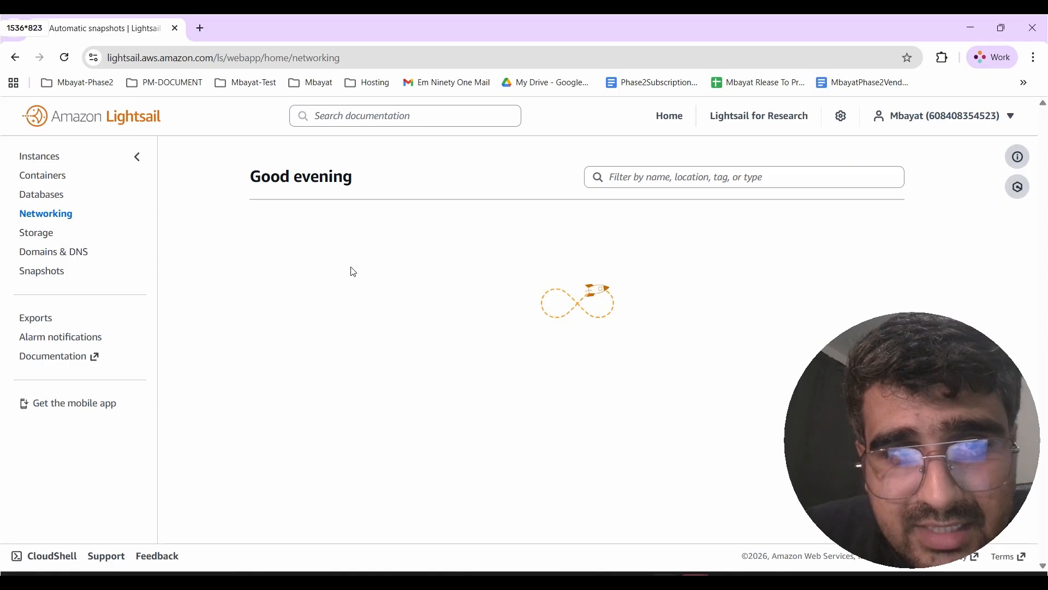
scroll(484, 315, down, 2)
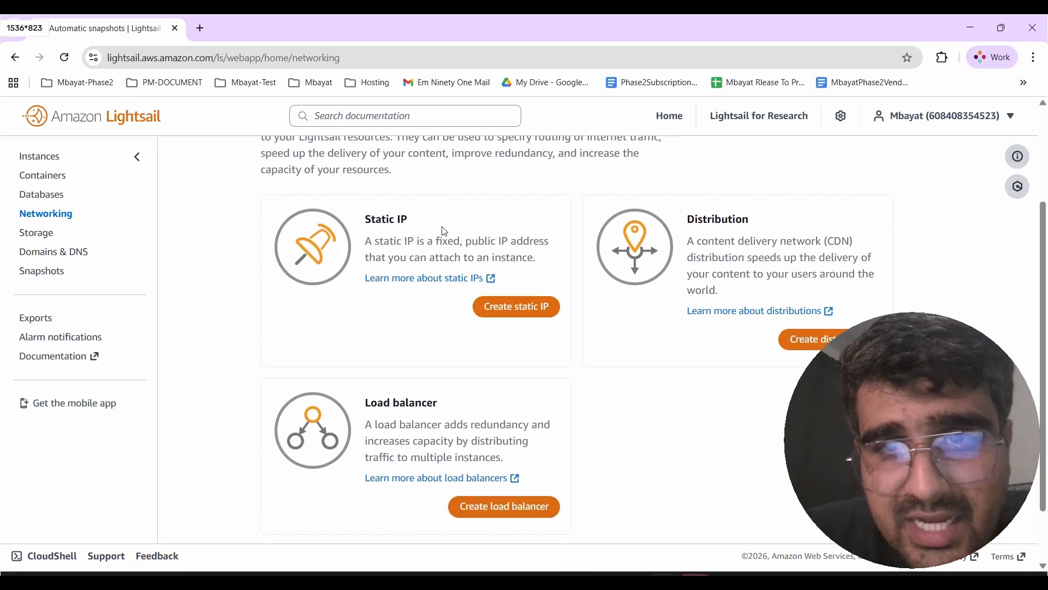
scroll(744, 244, down, 1)
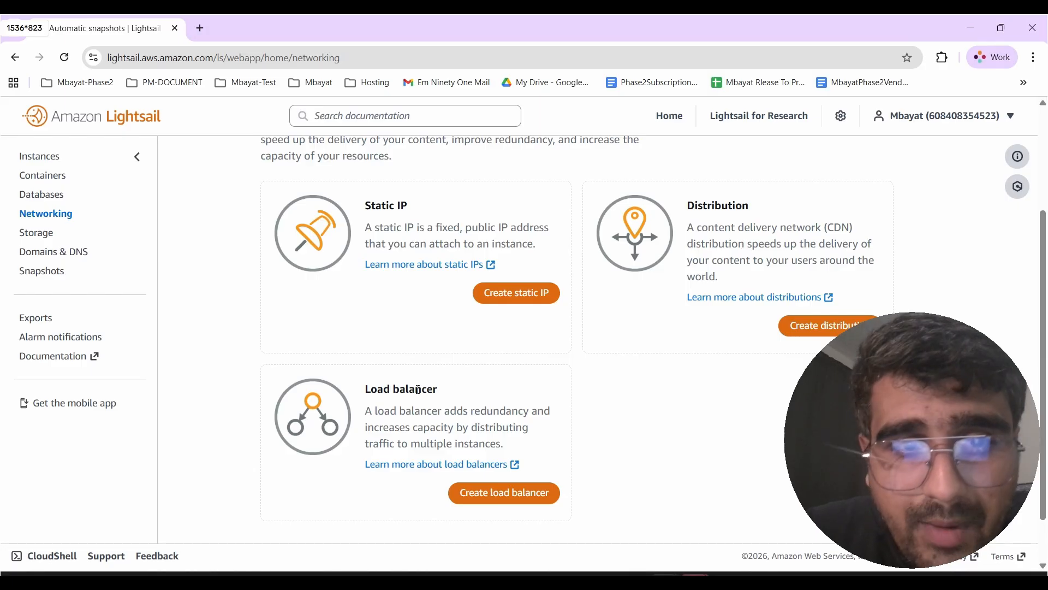
scroll(419, 390, down, 1)
scroll(418, 390, up, 2)
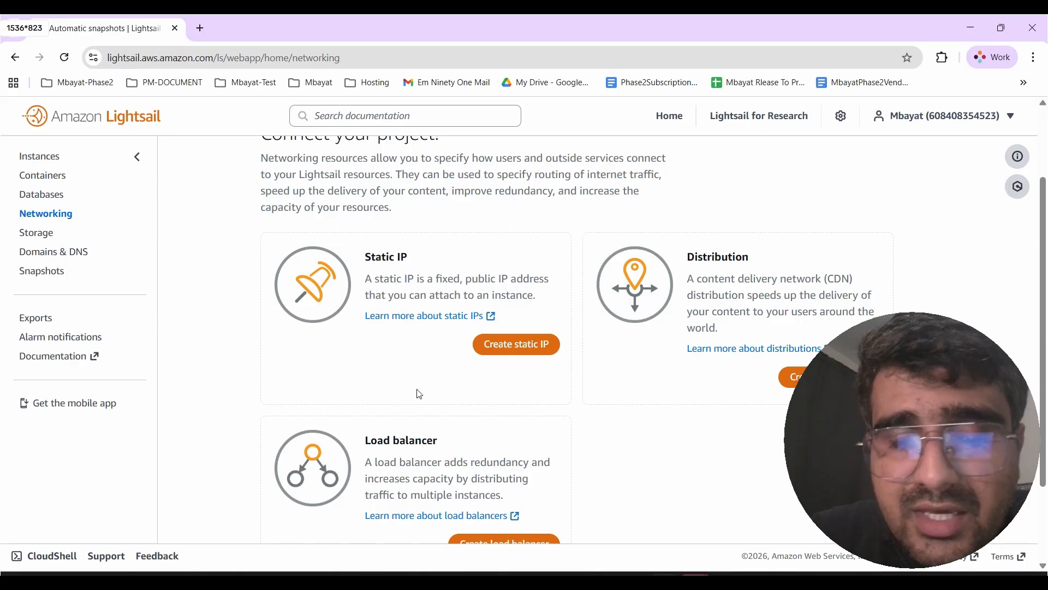
- Browse the Storage, Domains & DNS and Snapshots sections of Lightsail
click(41, 238)
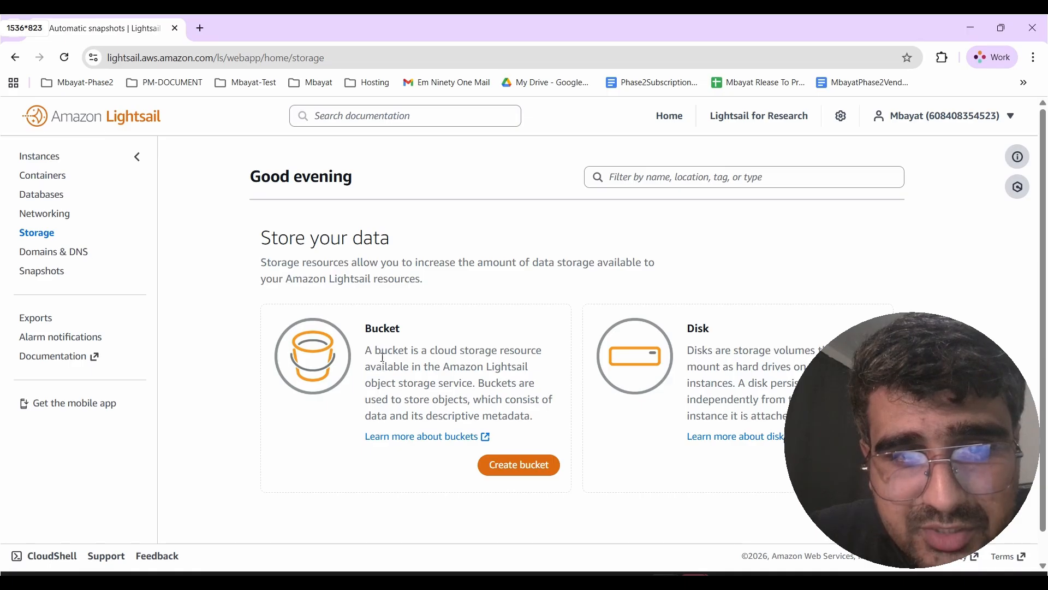
drag(351, 364, 481, 413)
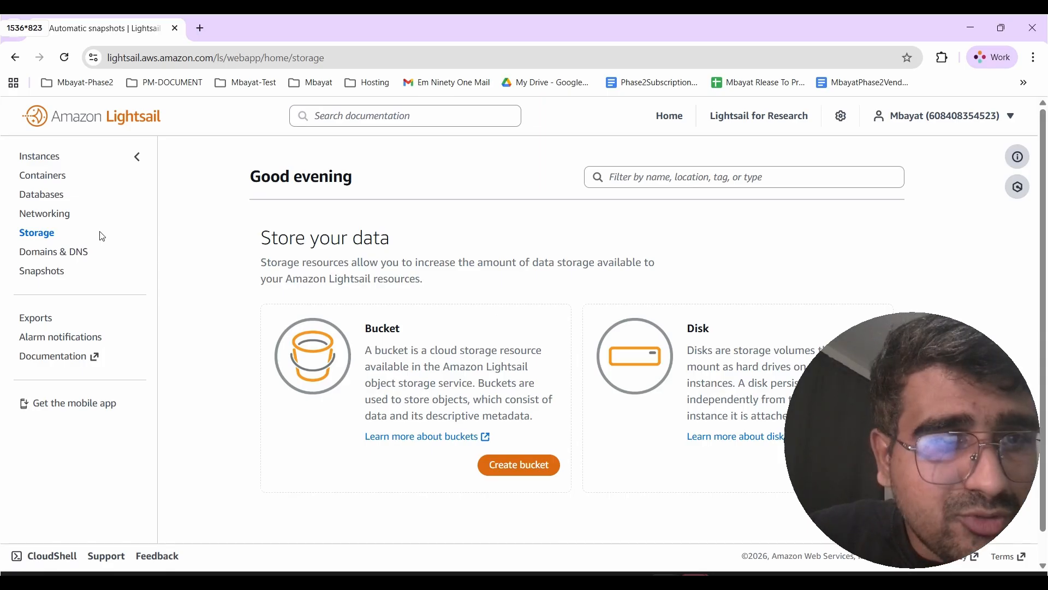
click(76, 253)
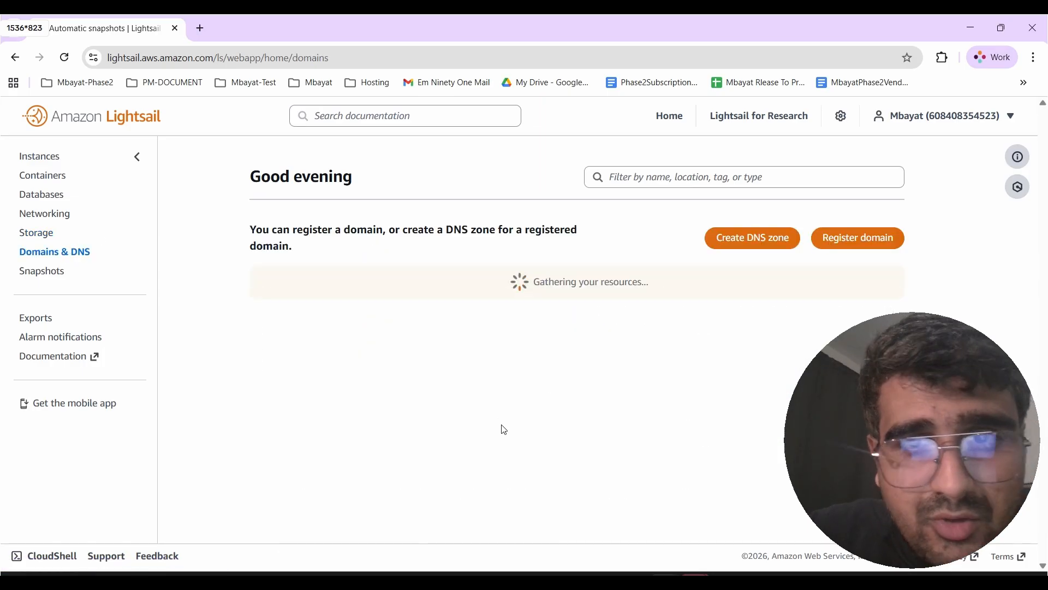
scroll(503, 379, down, 2)
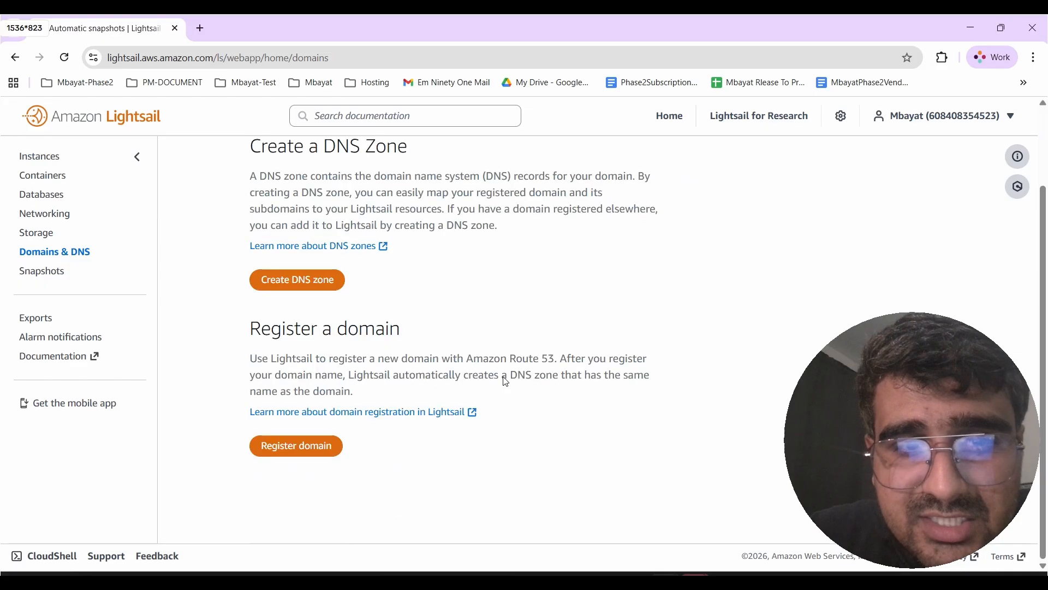
scroll(506, 381, up, 2)
click(45, 274)
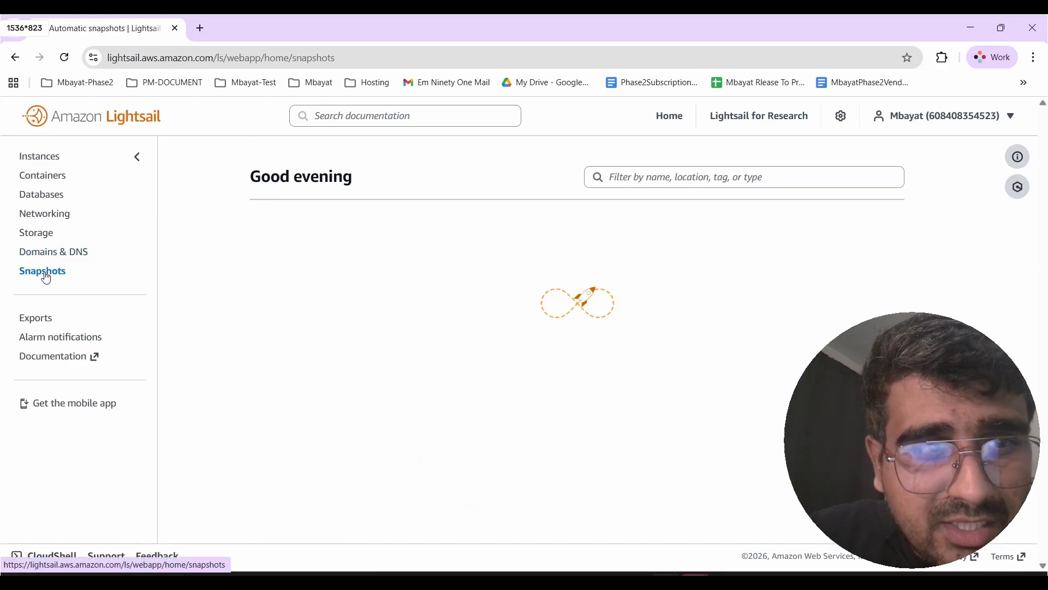
- Start creating a new instance from the Instances page and change its location to the Singapore region
click(35, 162)
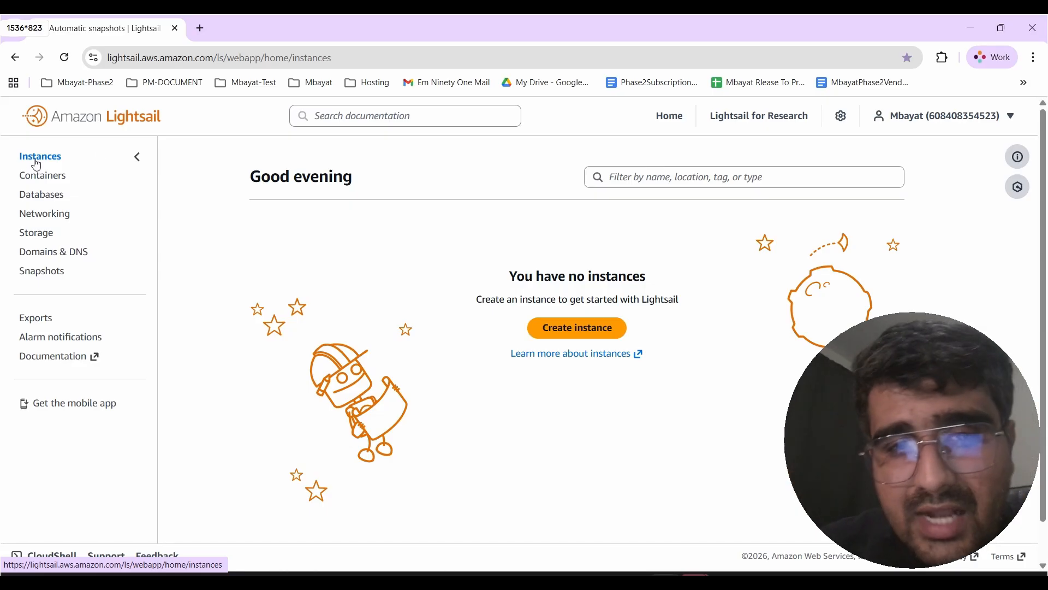
click(613, 328)
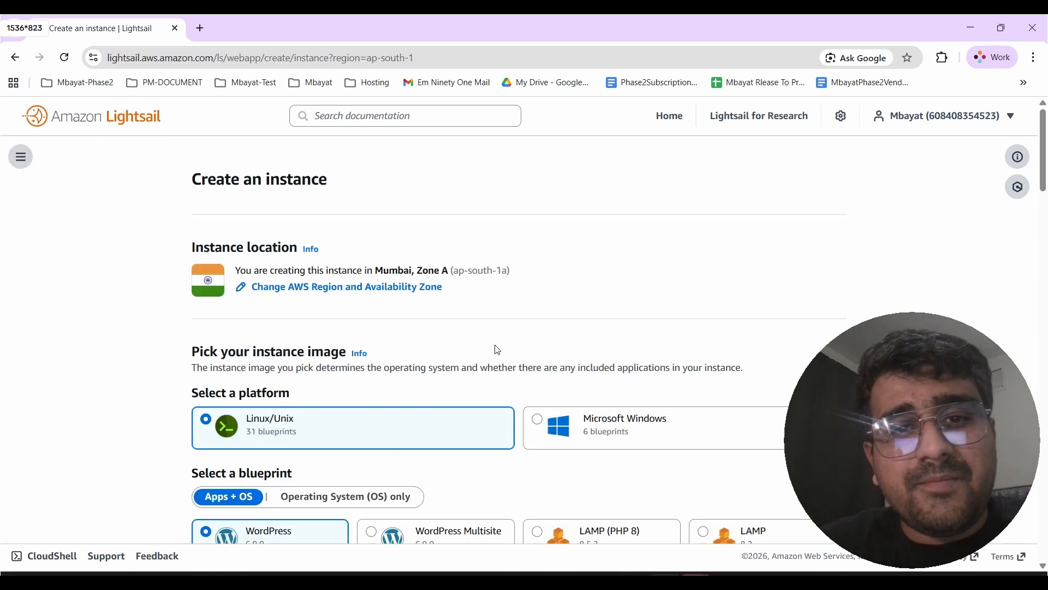
scroll(492, 346, down, 1)
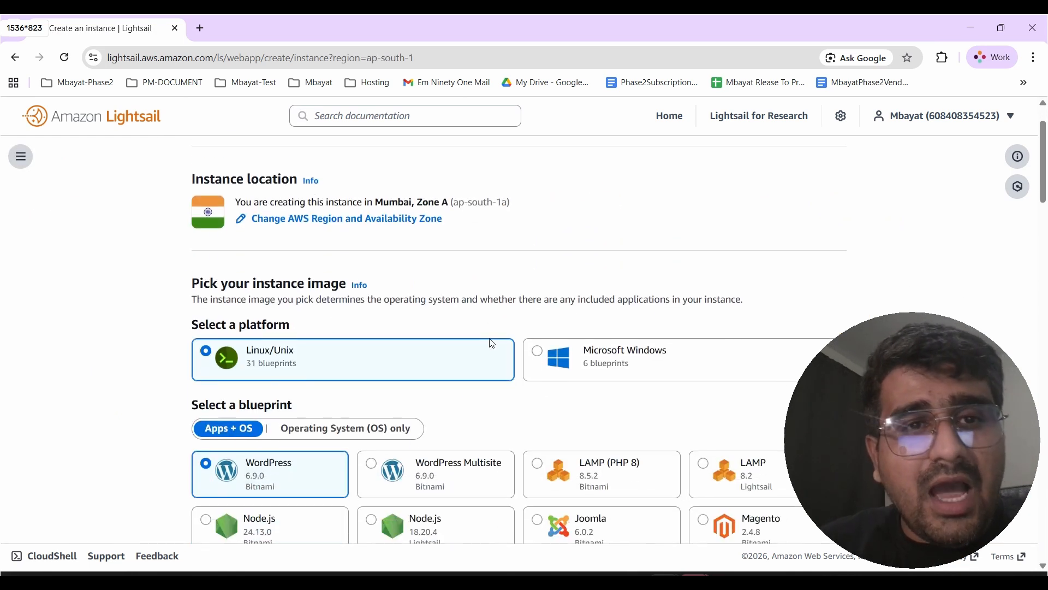
click(315, 220)
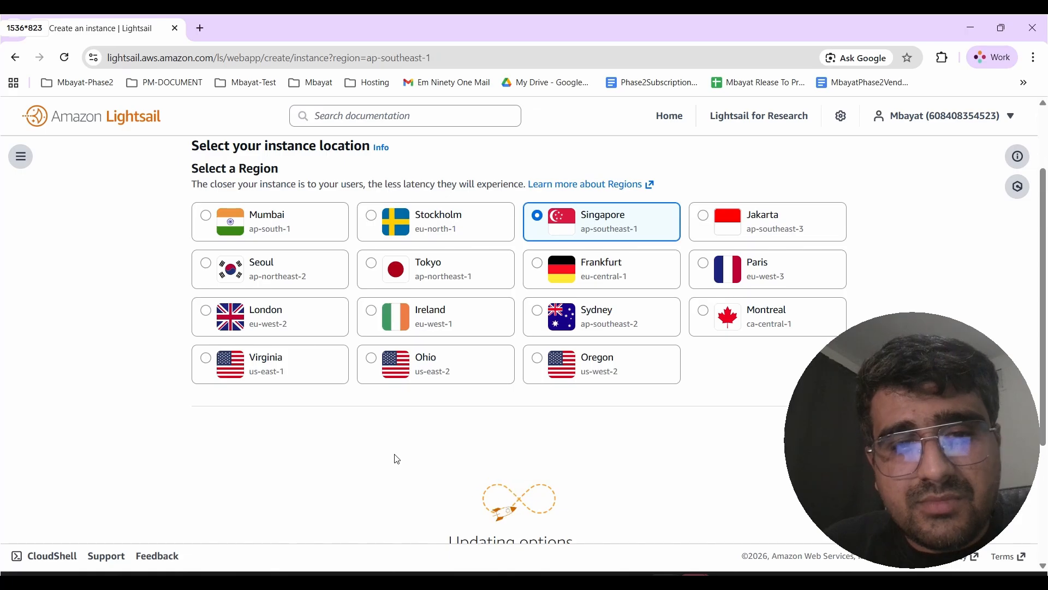
- Select the Nginx blueprint for the instance under Apps + OS
scroll(397, 459, down, 3)
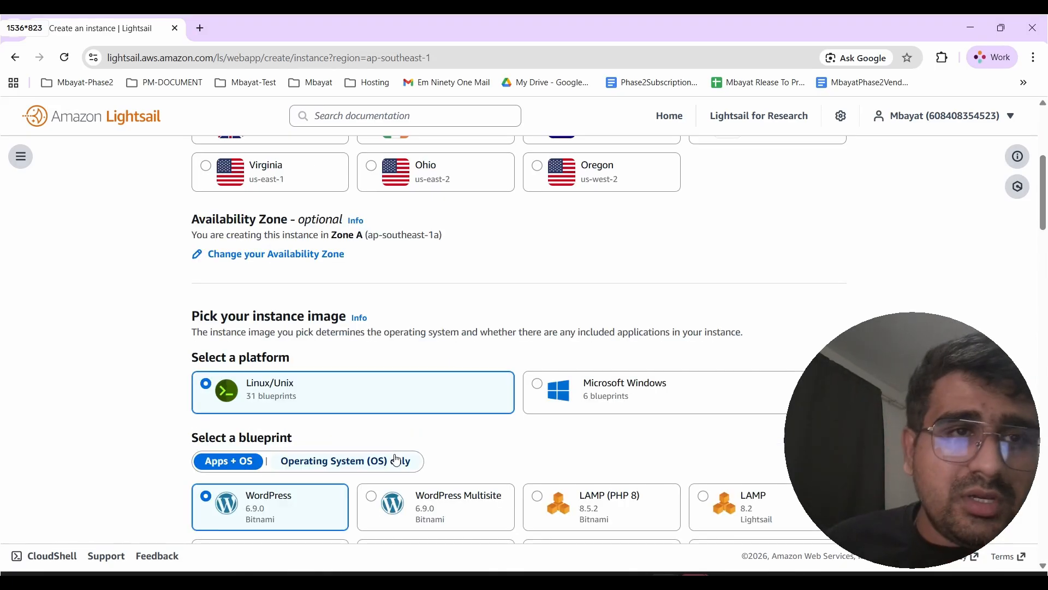
scroll(285, 462, down, 2)
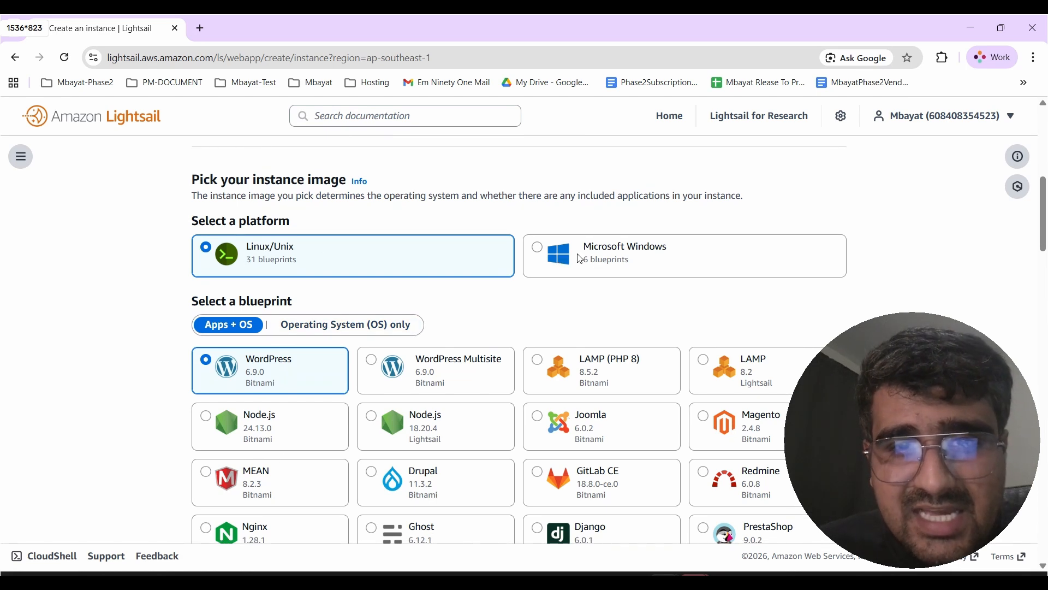
scroll(258, 276, down, 2)
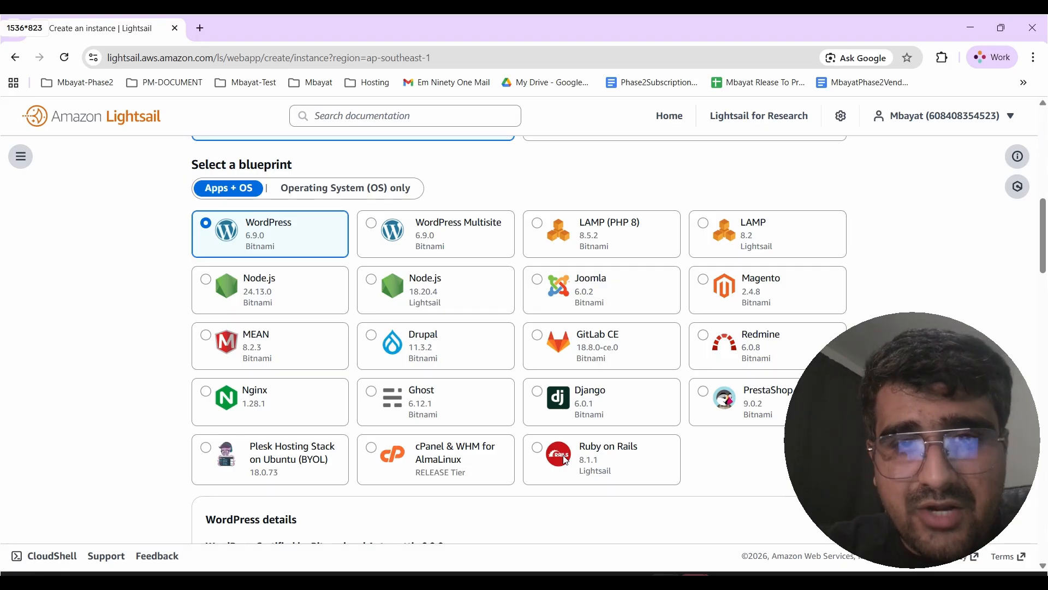
click(627, 241)
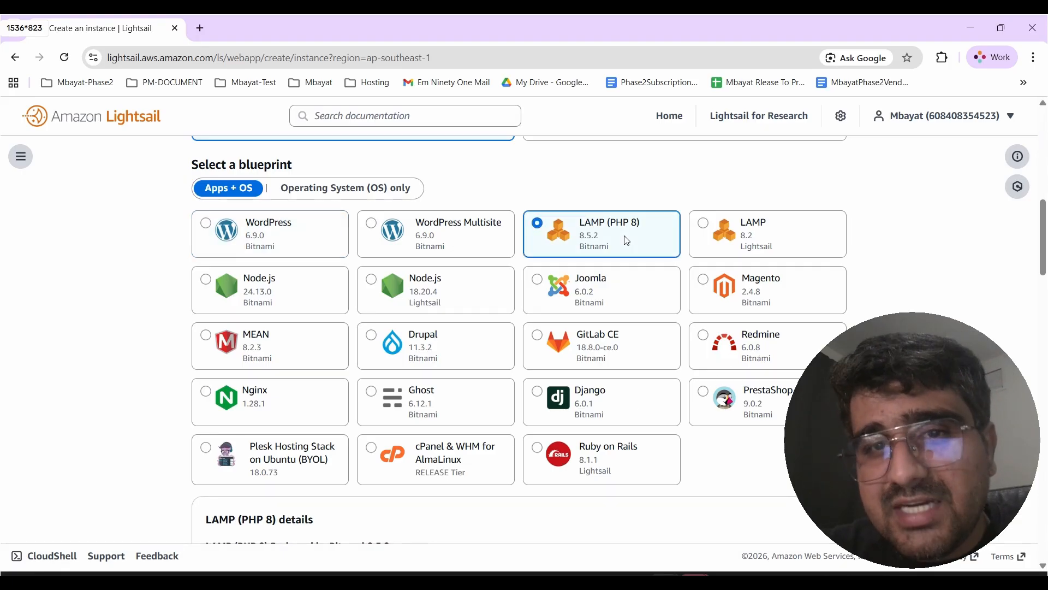
click(764, 282)
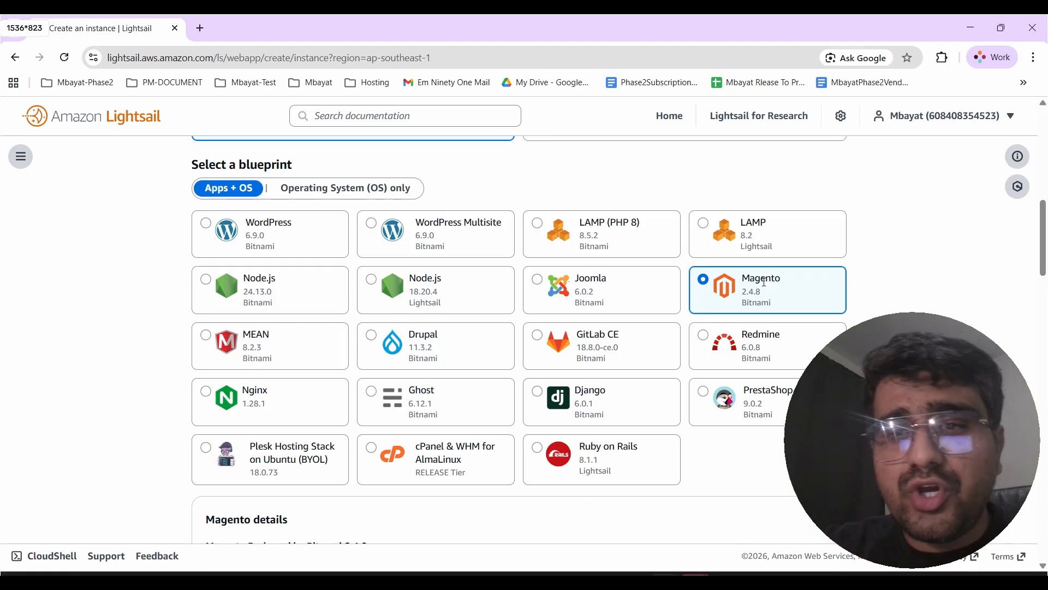
click(220, 397)
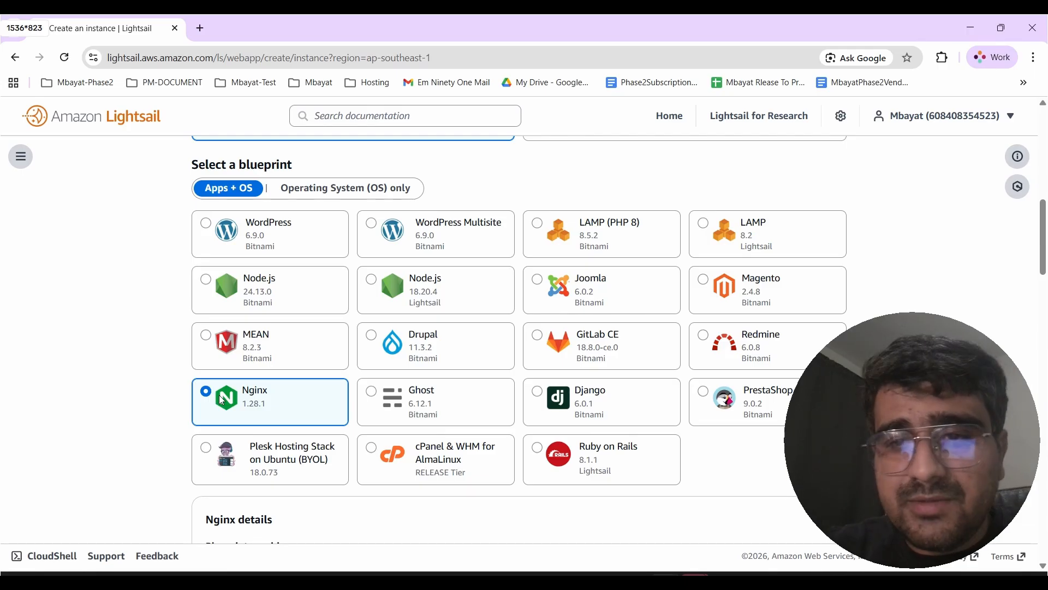
scroll(221, 400, down, 3)
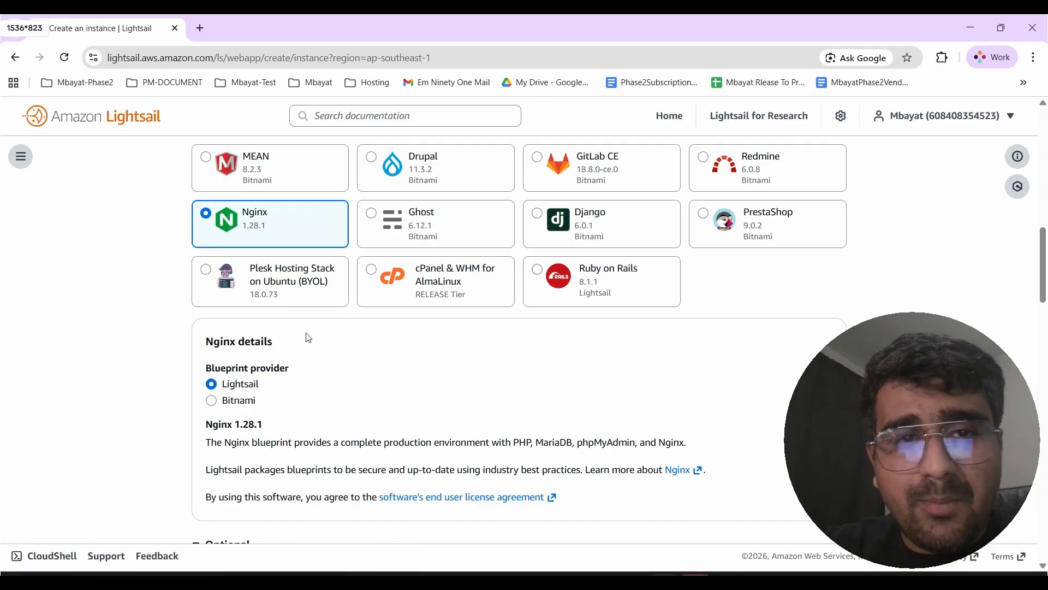
click(433, 284)
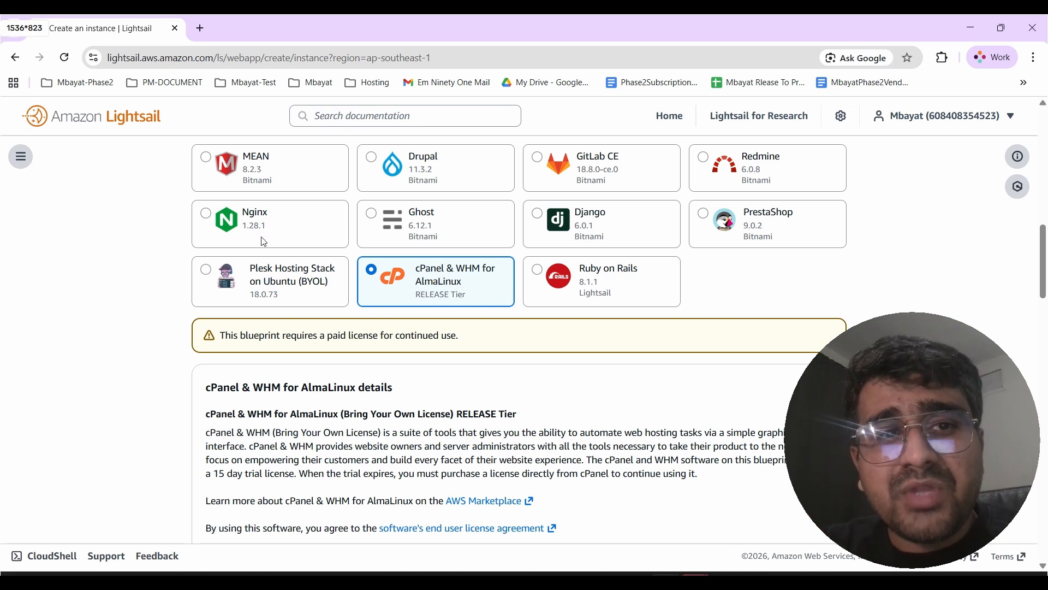
click(235, 231)
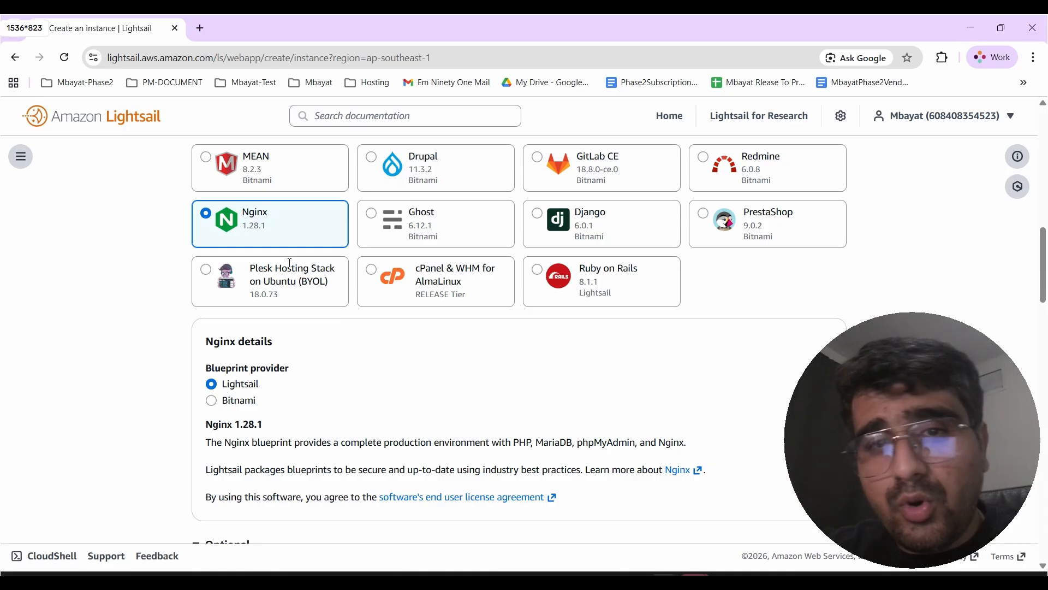
- Switch the Nginx blueprint provider to Bitnami
scroll(279, 229, down, 1)
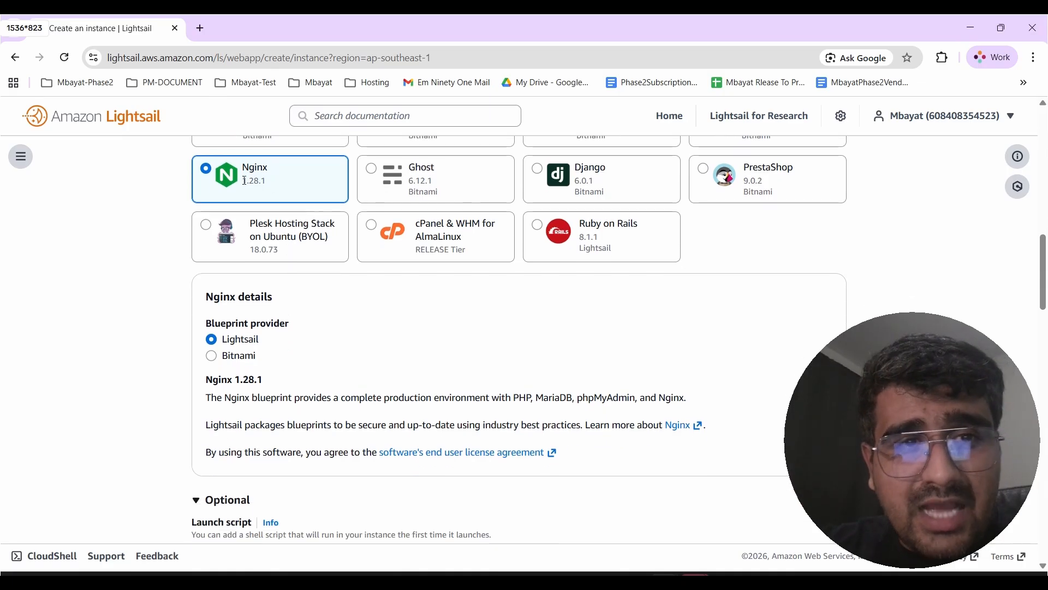
scroll(267, 212, down, 2)
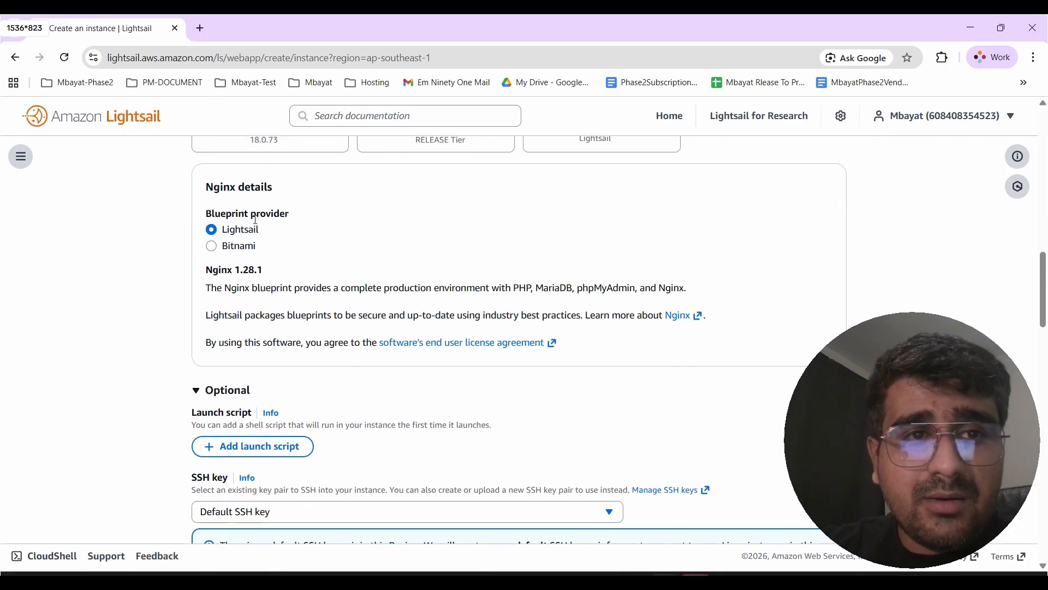
scroll(268, 218, up, 3)
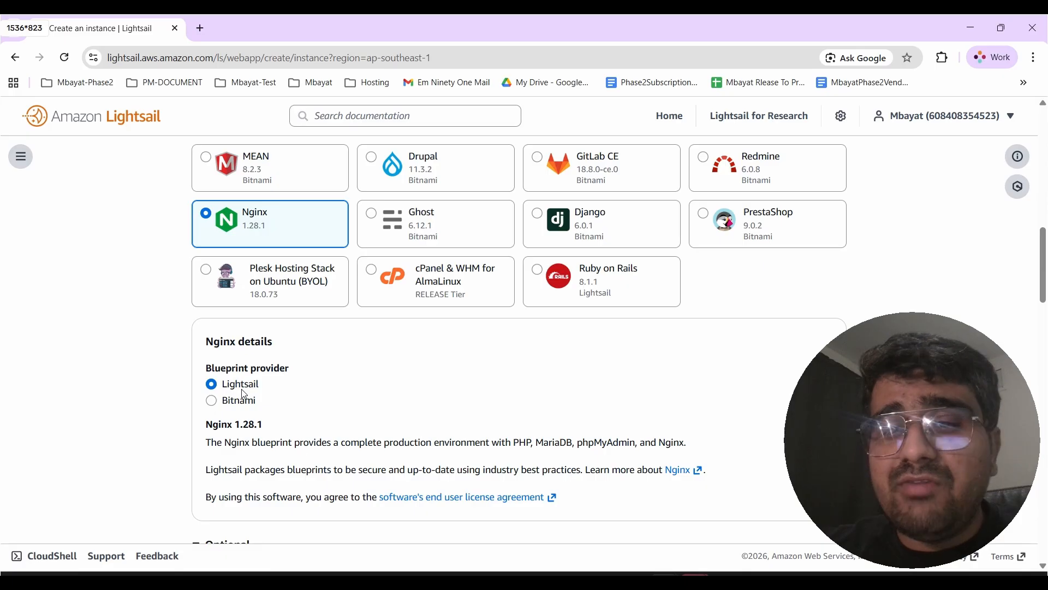
click(216, 404)
scroll(384, 440, down, 3)
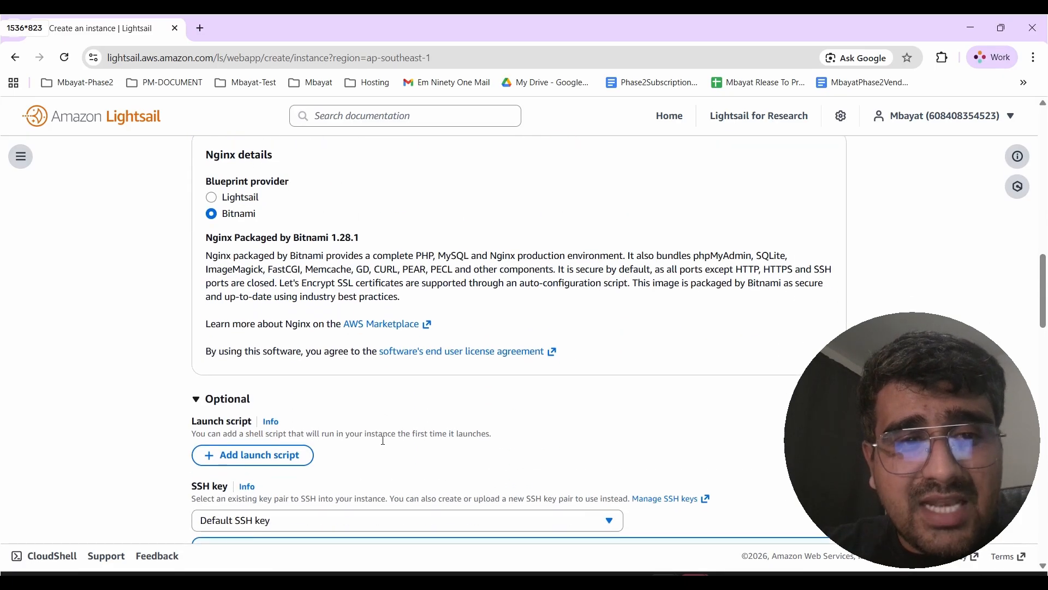
scroll(383, 442, up, 1)
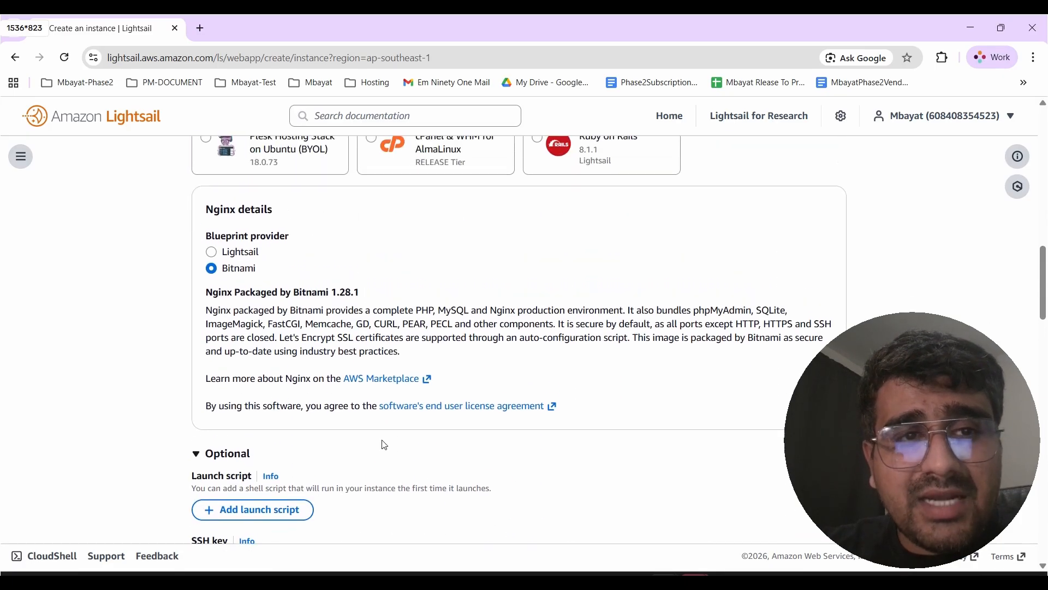
- Copy the word Bitnami, search for it in a new tab and open the Bitnami Secure Images site
double_click(234, 272)
key(ctrl+c)
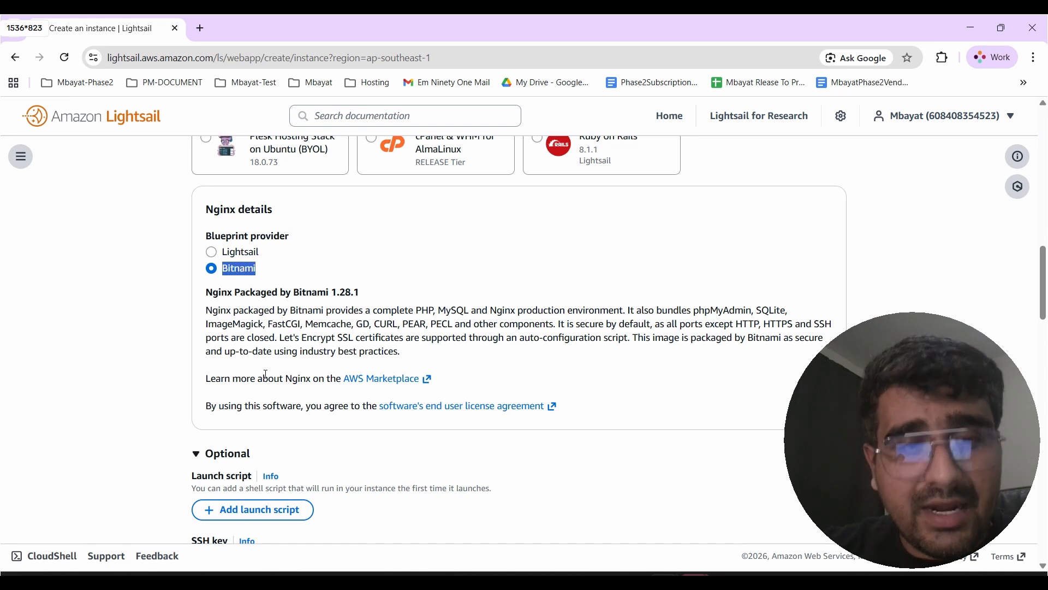
click(201, 28)
key(ctrl+v)
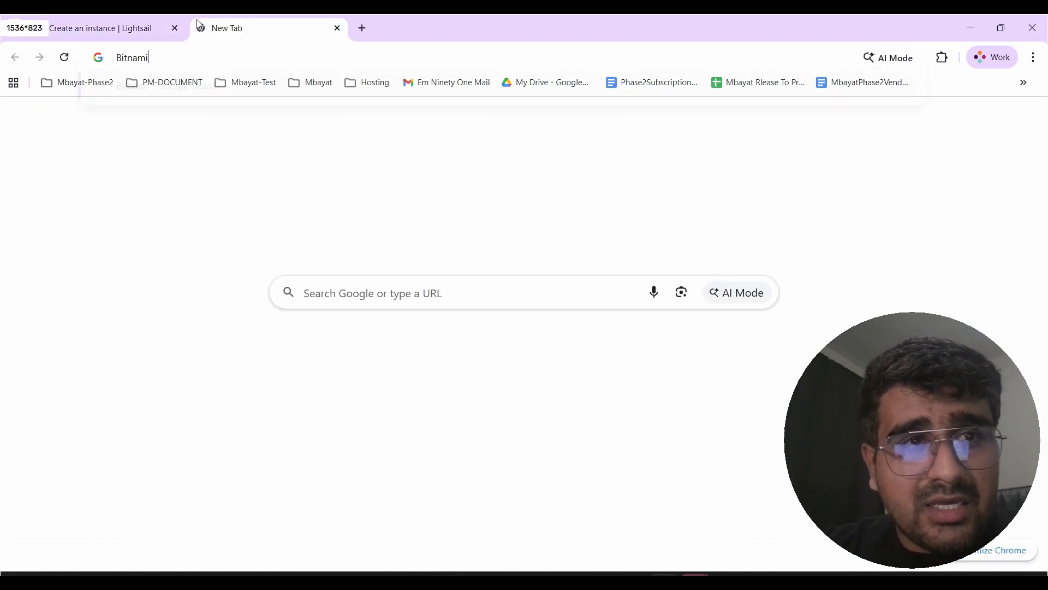
key(Return)
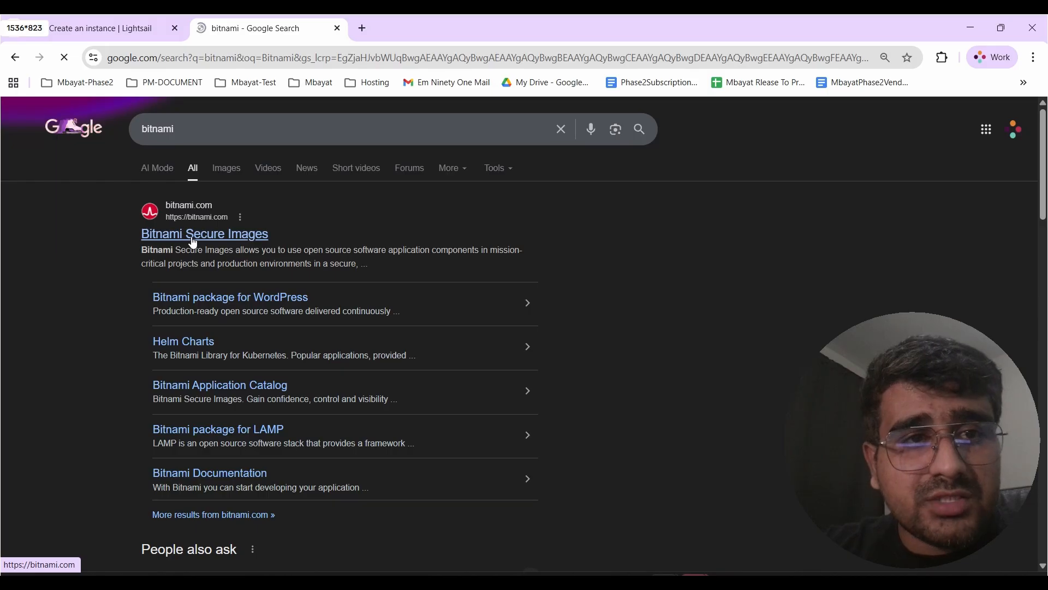
click(193, 241)
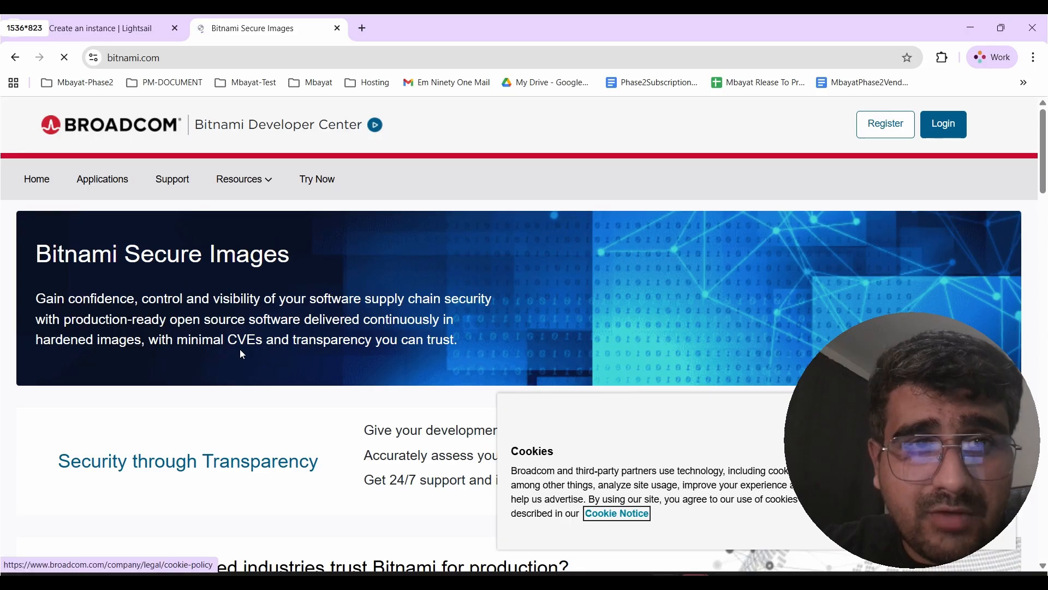
- Scroll through the Bitnami Secure Images homepage to read what Bitnami offers
scroll(242, 355, down, 12)
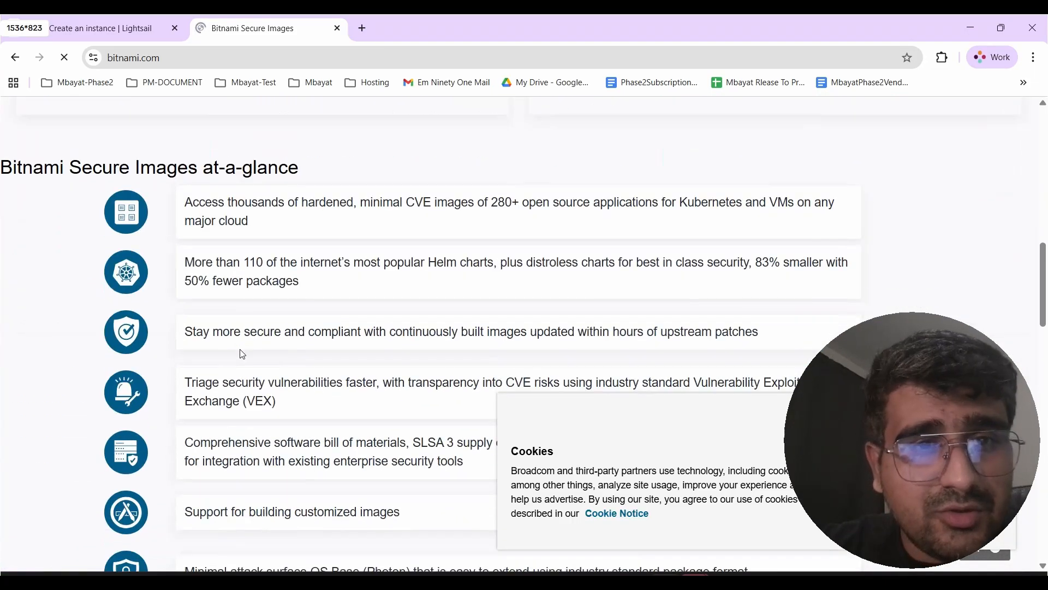
scroll(243, 354, down, 3)
scroll(243, 355, up, 15)
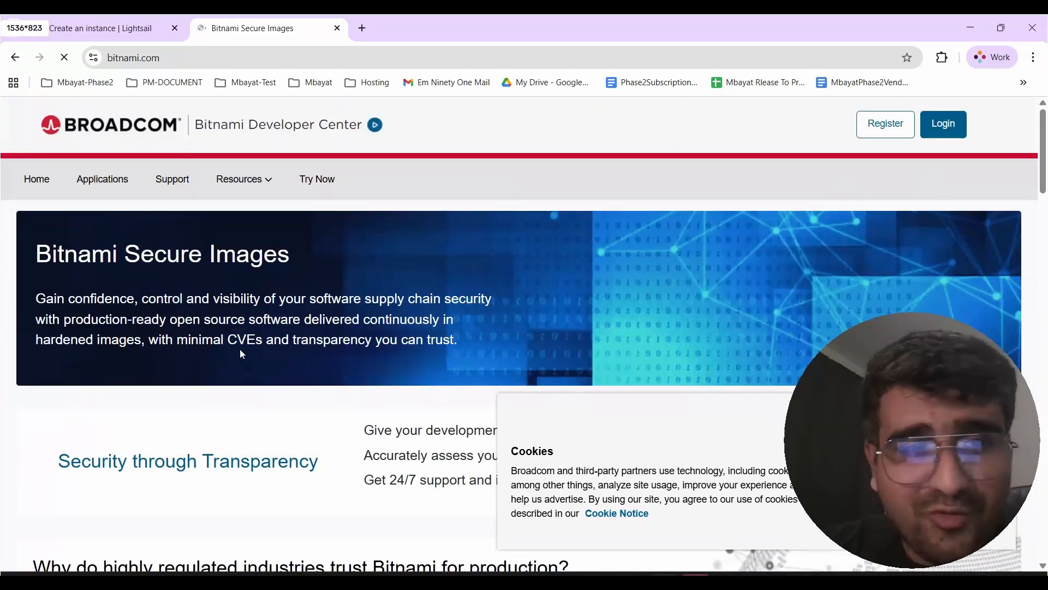
scroll(242, 353, down, 15)
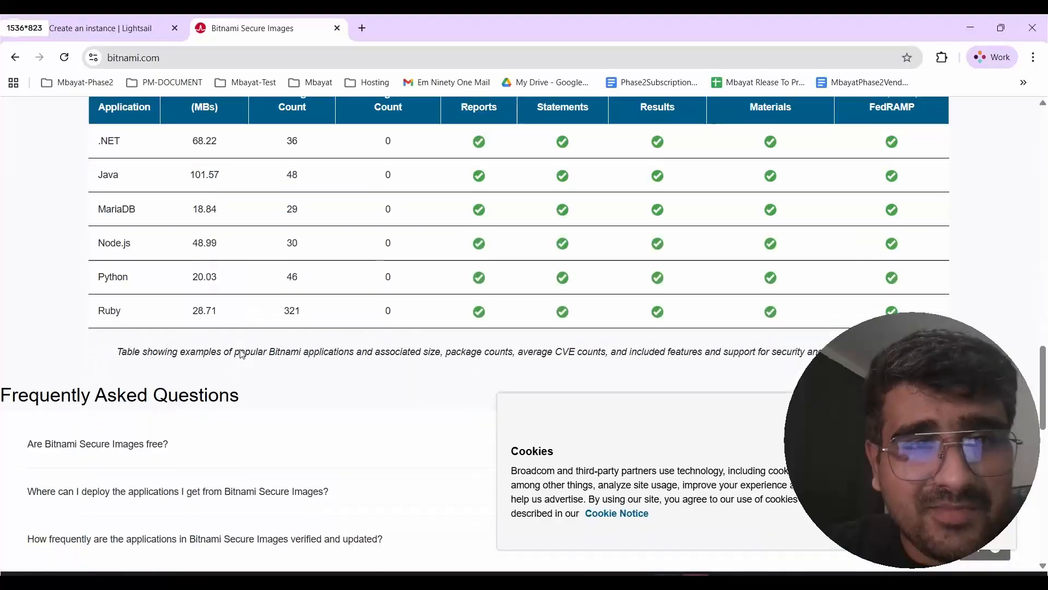
scroll(243, 355, down, 10)
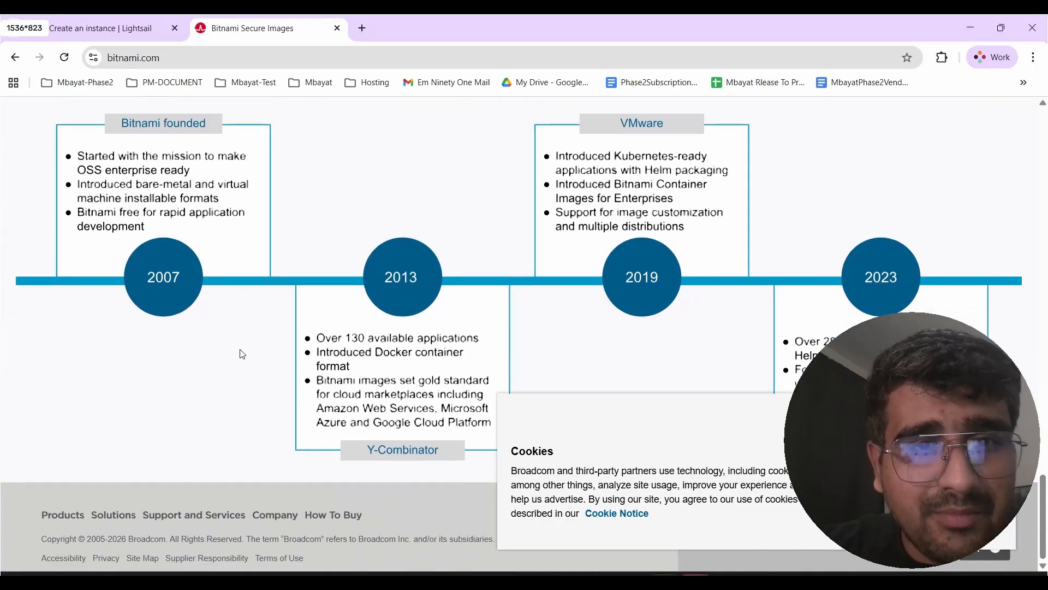
scroll(243, 354, up, 20)
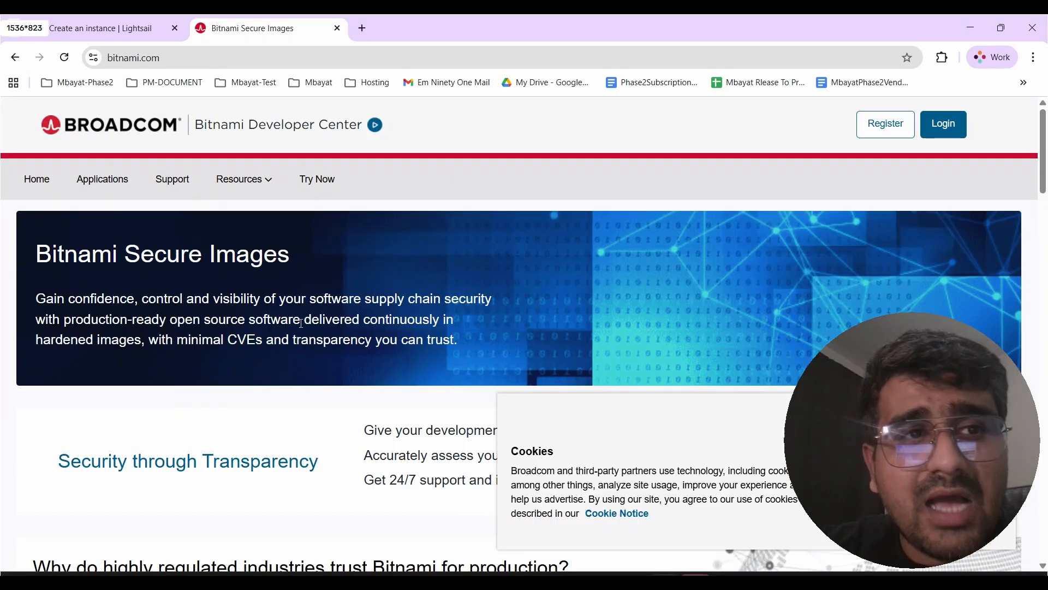
- Return to the Lightsail instance tab and set the Nginx blueprint provider back to Lightsail
click(114, 18)
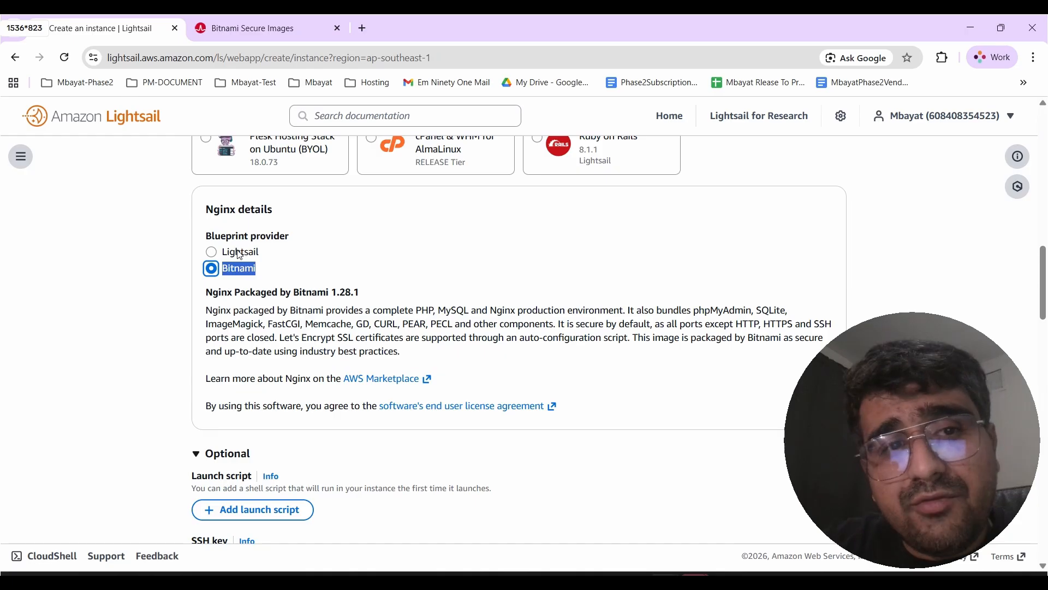
click(213, 253)
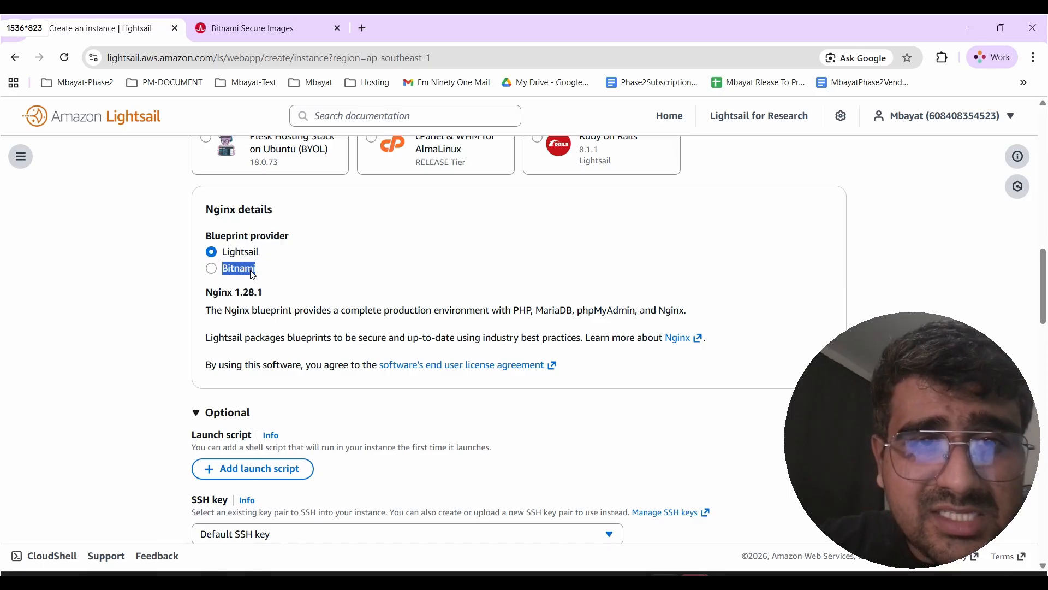
scroll(318, 275, up, 3)
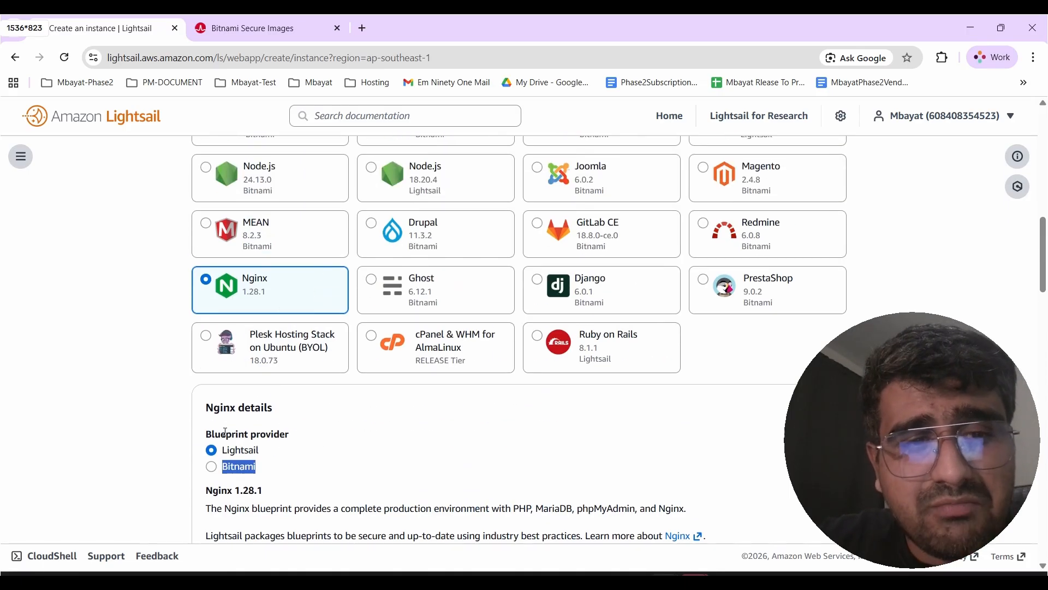
click(212, 467)
click(212, 452)
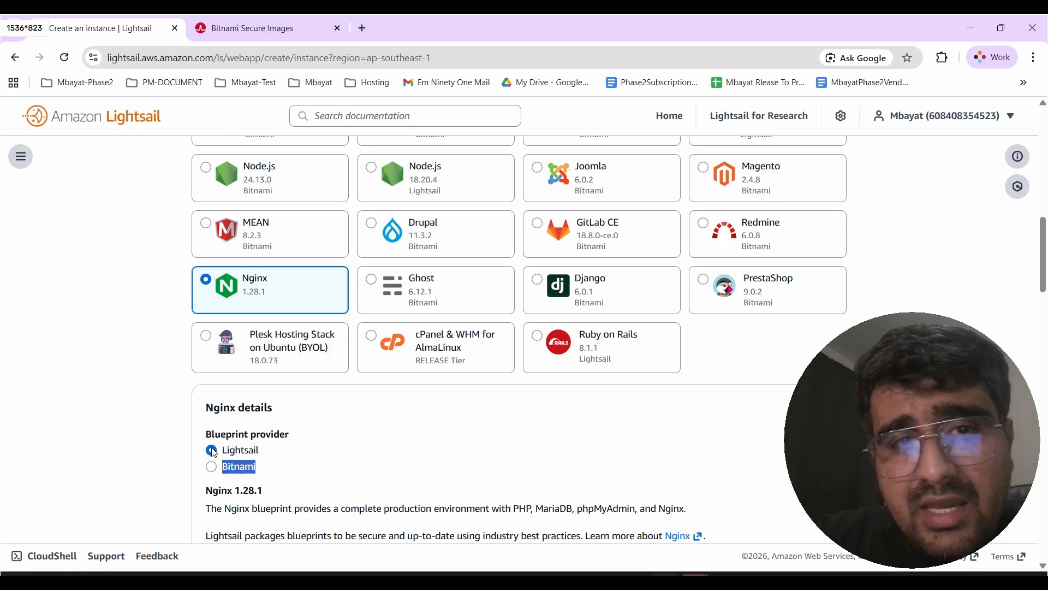
- Create a new custom SSH key pair in the Singapore region, naming it after yourself followed by 'key'
scroll(277, 334, down, 5)
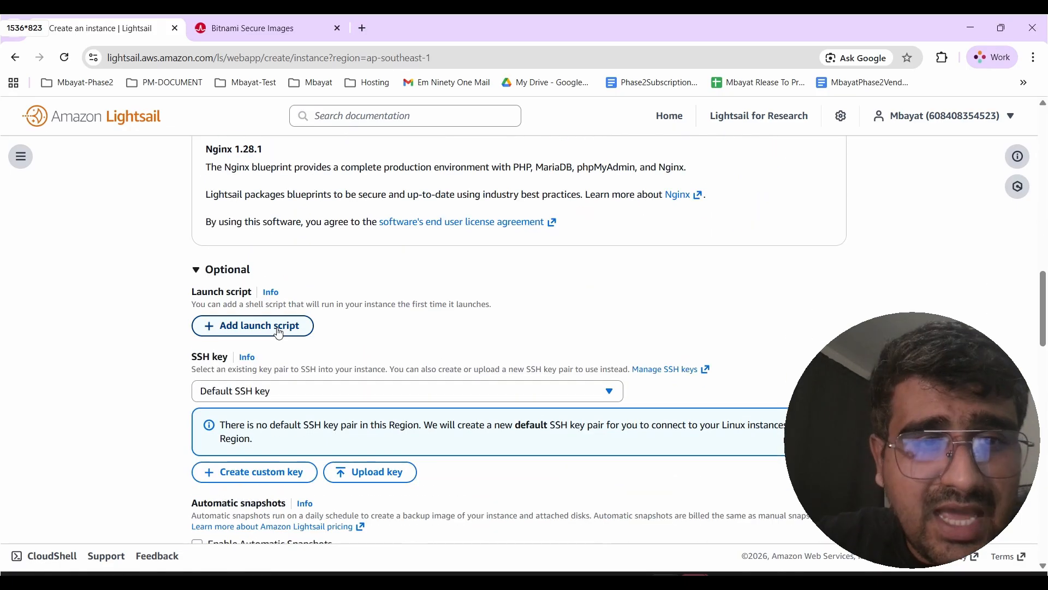
click(300, 394)
click(300, 394)
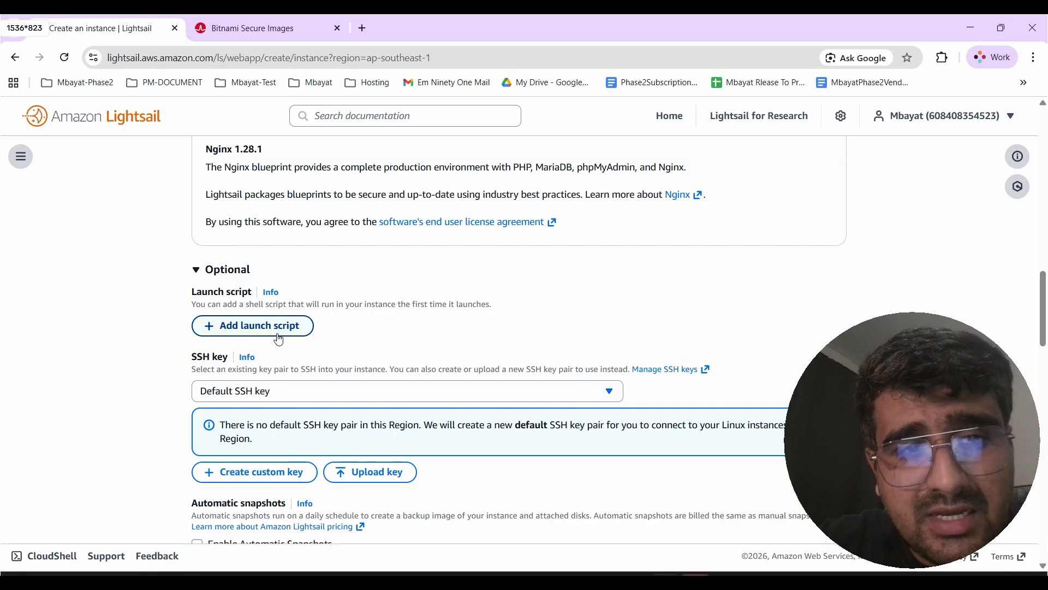
scroll(273, 367, down, 2)
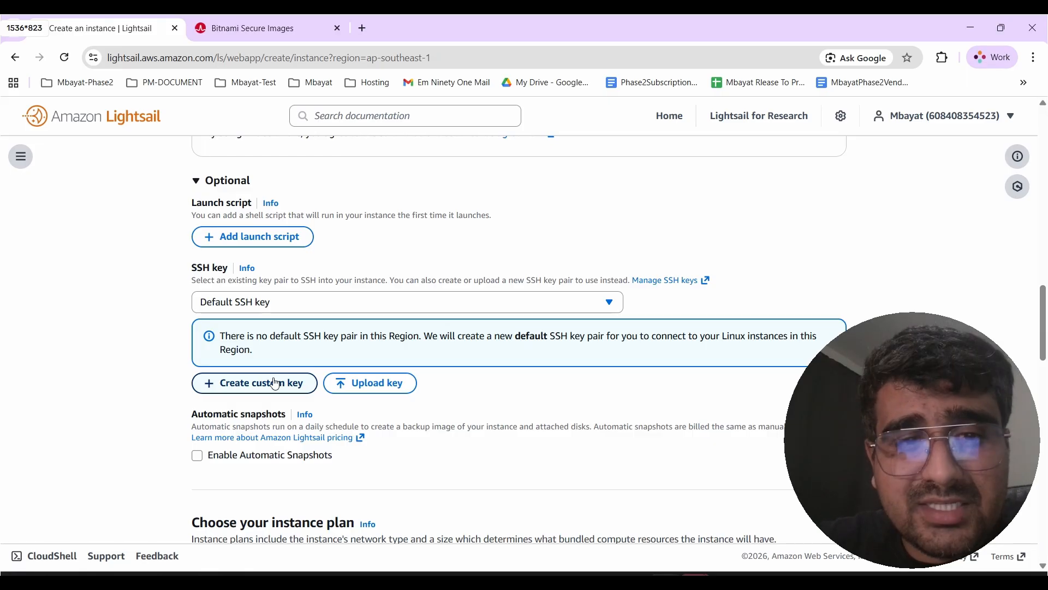
click(275, 384)
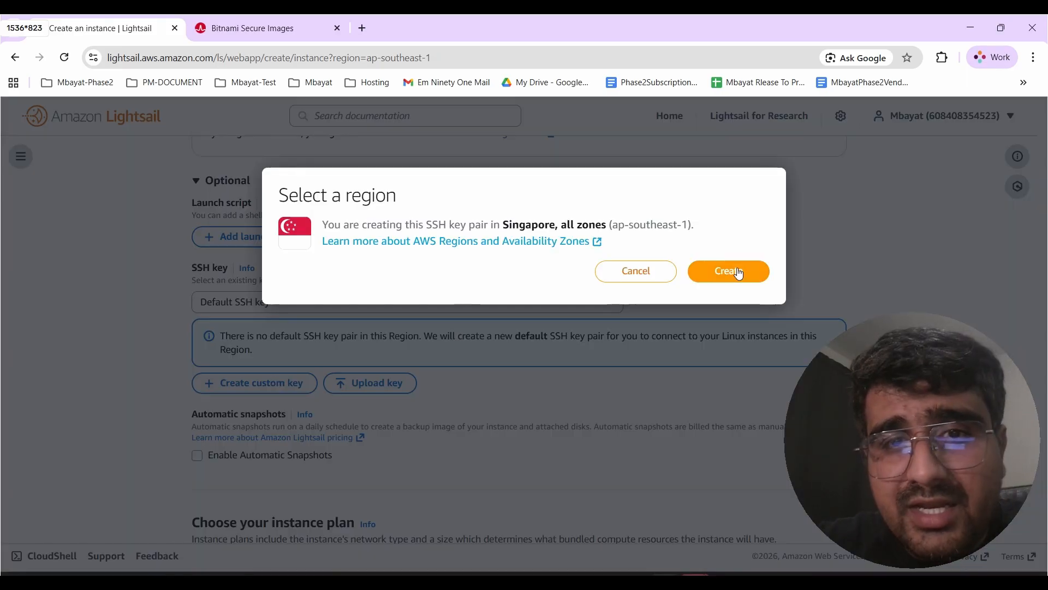
click(738, 273)
text(nis)
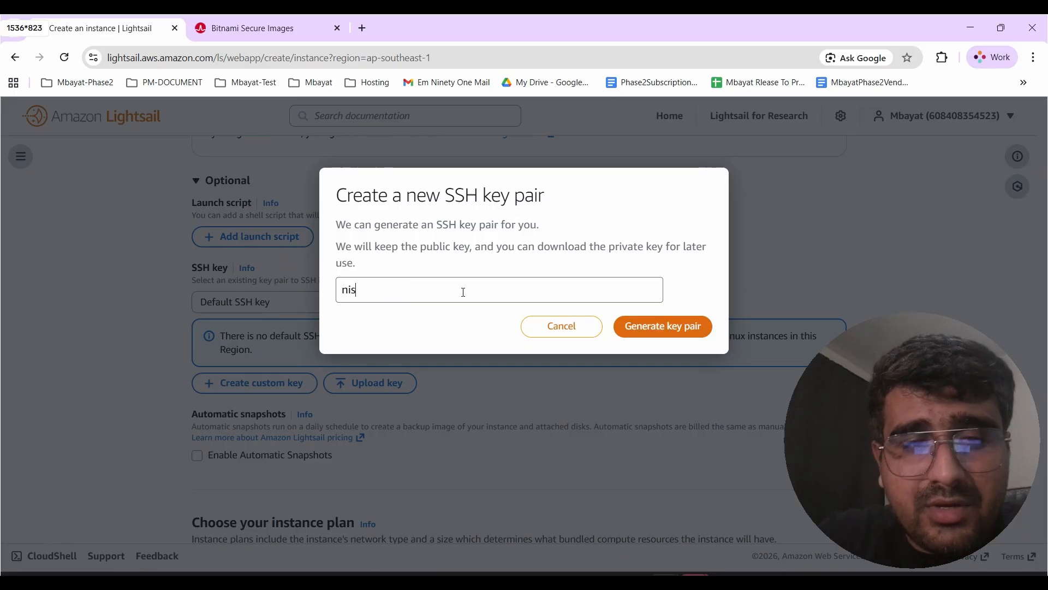
text(hantkey)
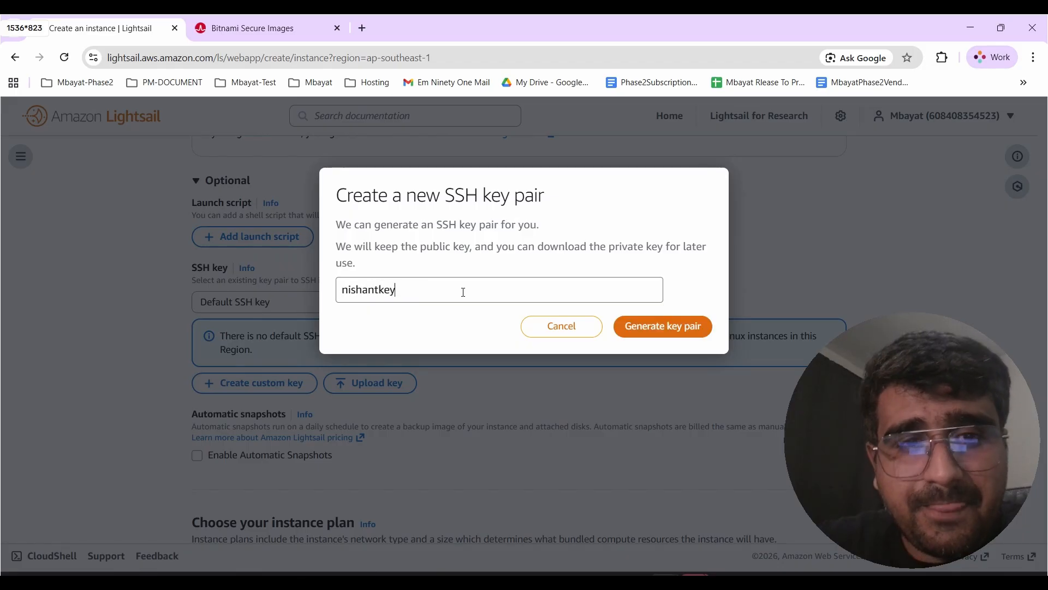
click(646, 327)
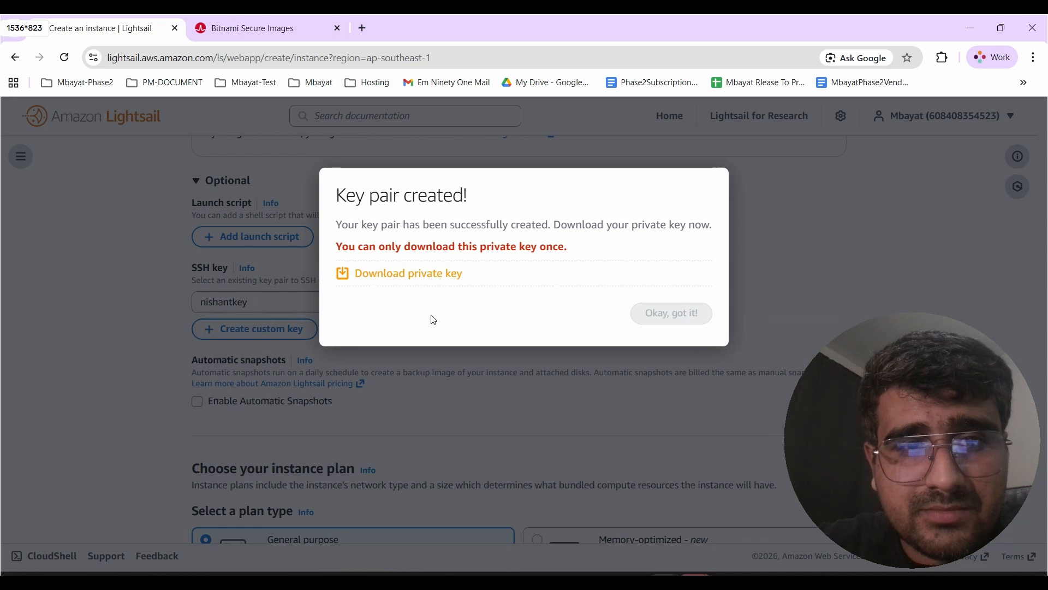
- Download the generated private key and acknowledge the key pair dialog
click(395, 278)
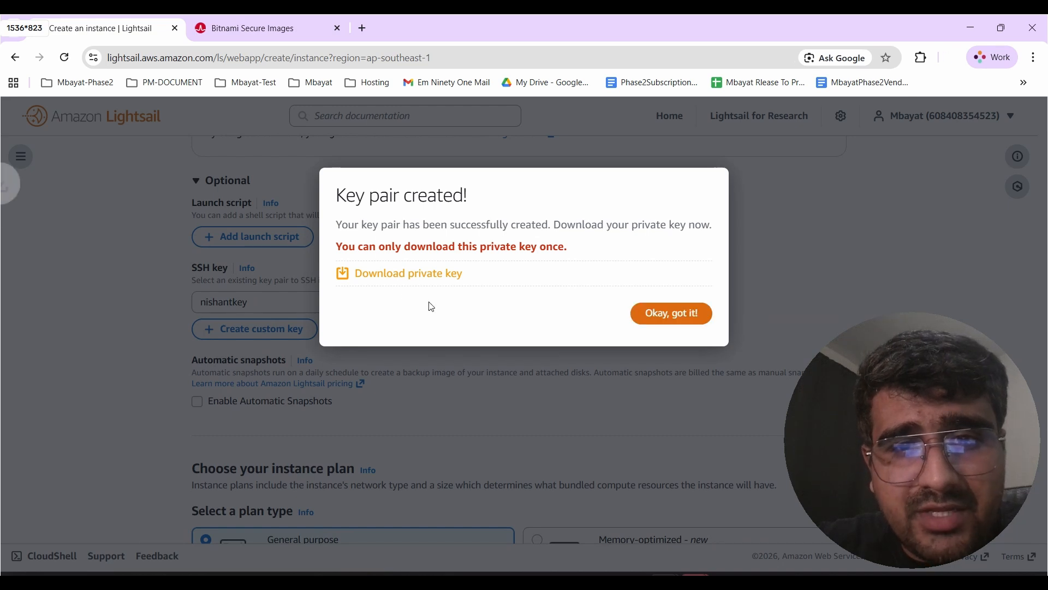
click(668, 328)
scroll(400, 415, down, 5)
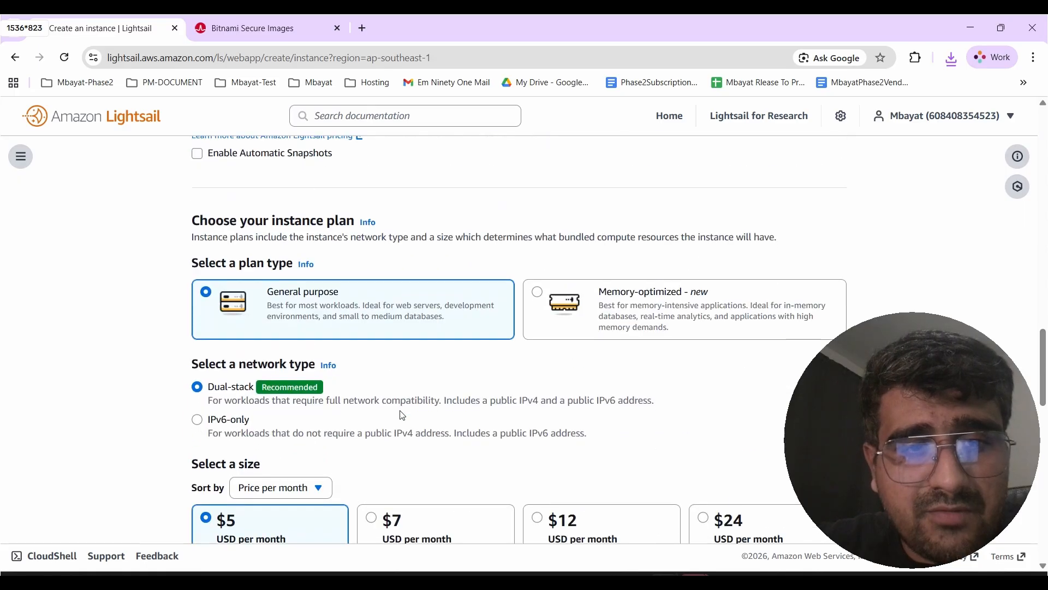
- Switch between the Memory-optimized and General purpose plan types to compare their sizes, ending on General purpose
scroll(402, 416, down, 1)
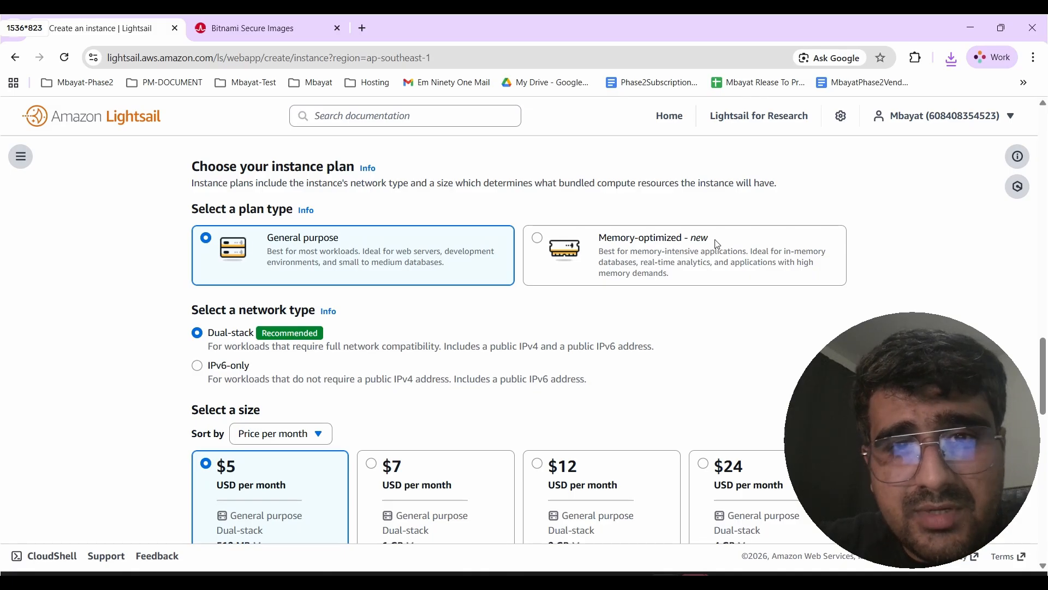
click(675, 239)
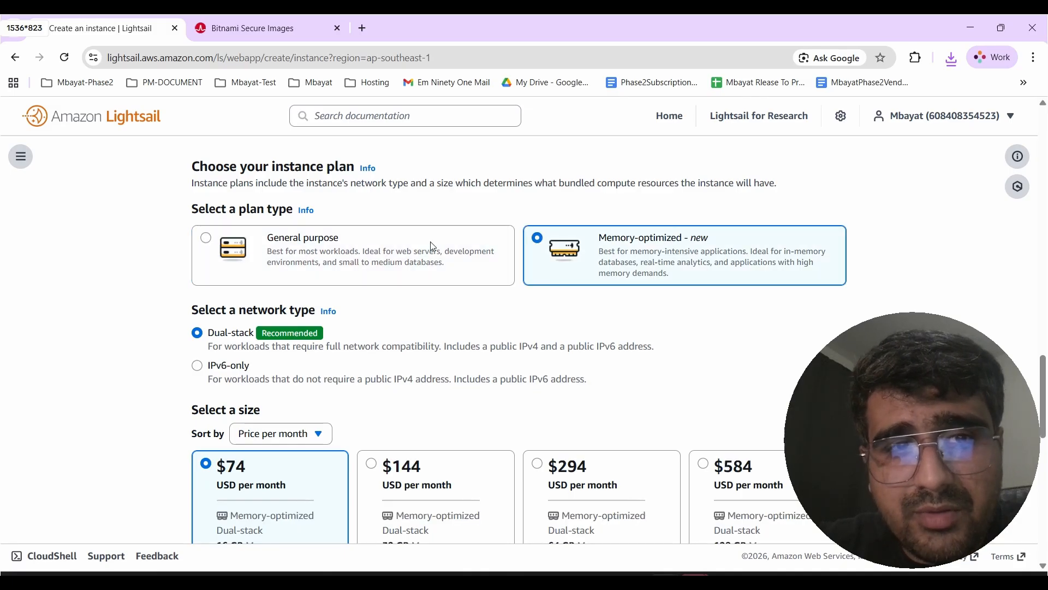
click(347, 240)
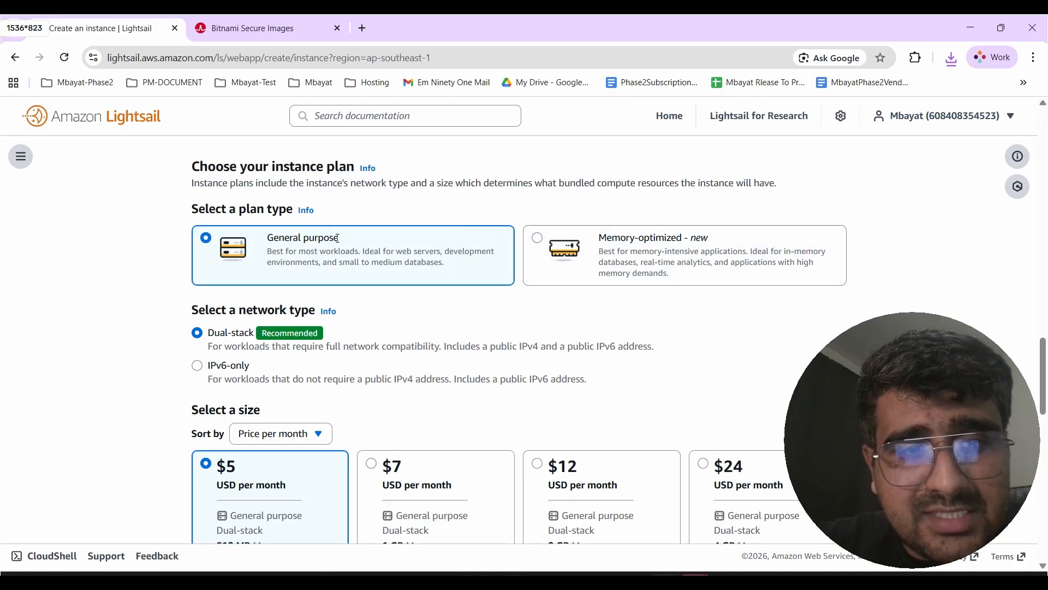
click(539, 239)
click(253, 244)
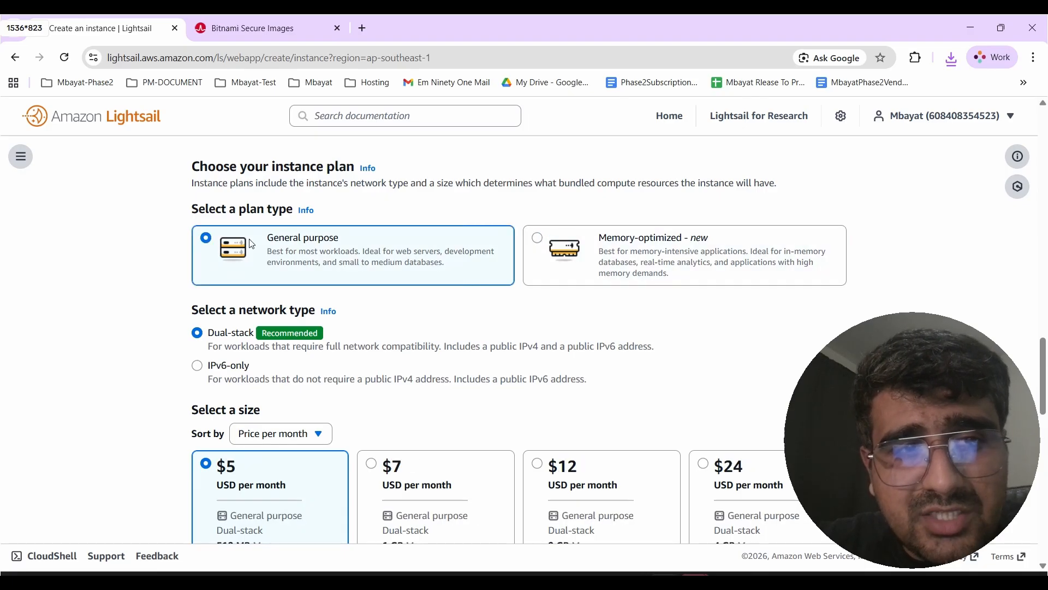
scroll(542, 385, down, 5)
scroll(543, 387, up, 5)
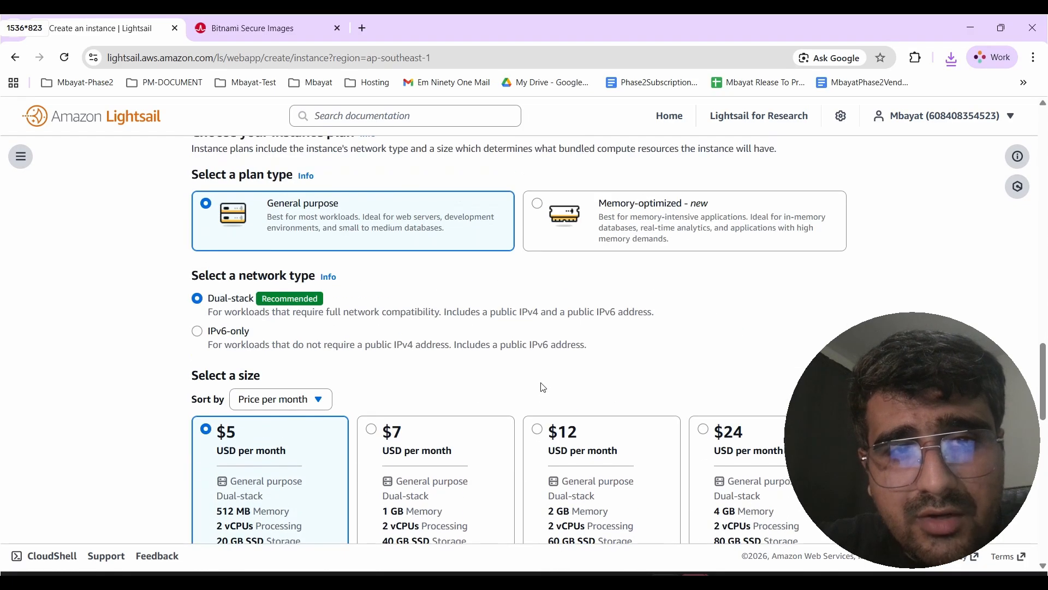
scroll(543, 388, down, 2)
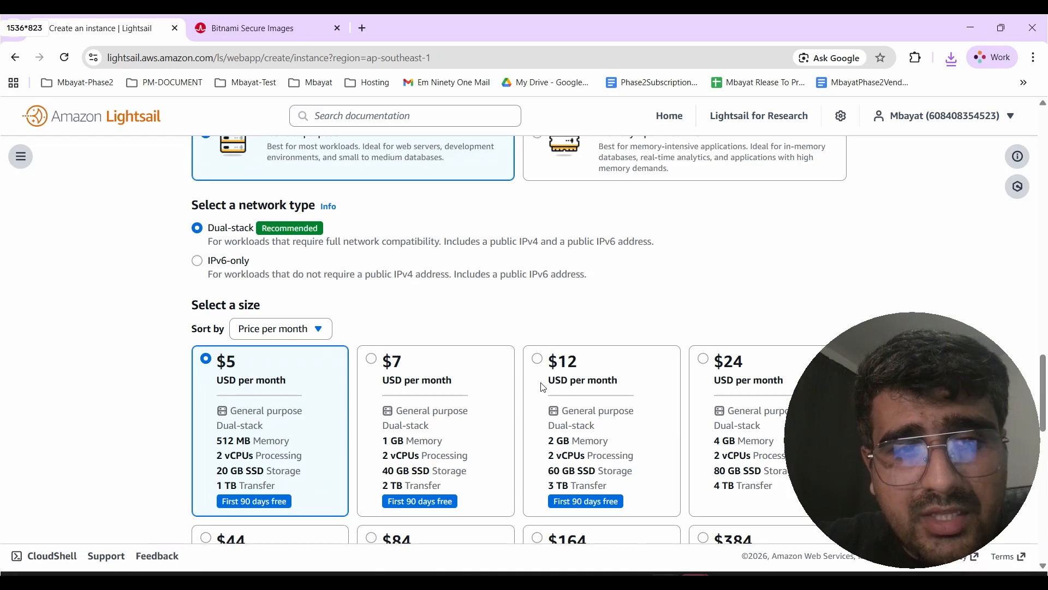
scroll(543, 388, down, 2)
scroll(543, 388, up, 1)
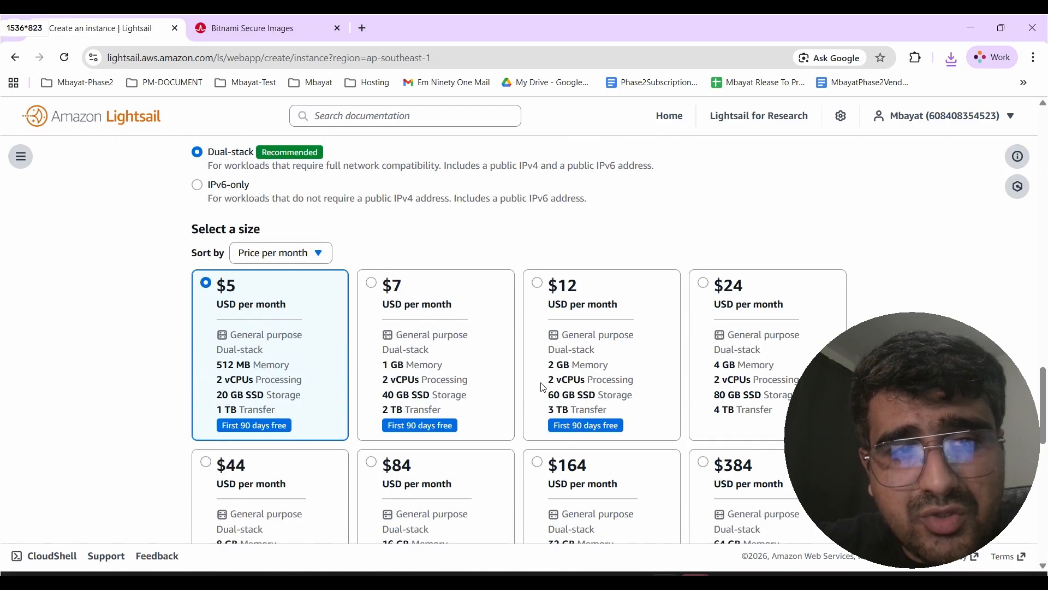
scroll(543, 388, up, 2)
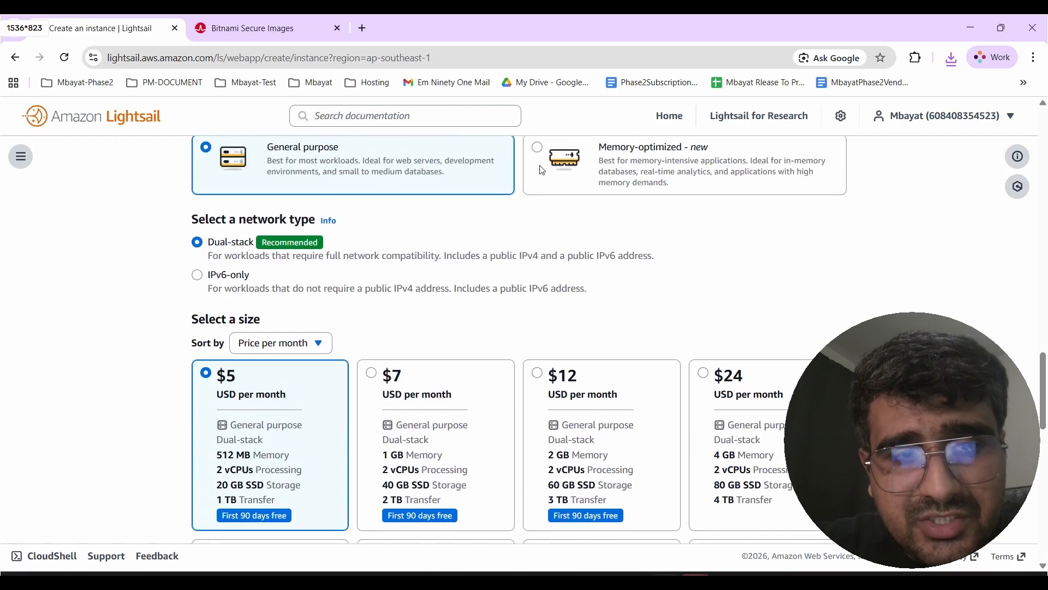
click(542, 170)
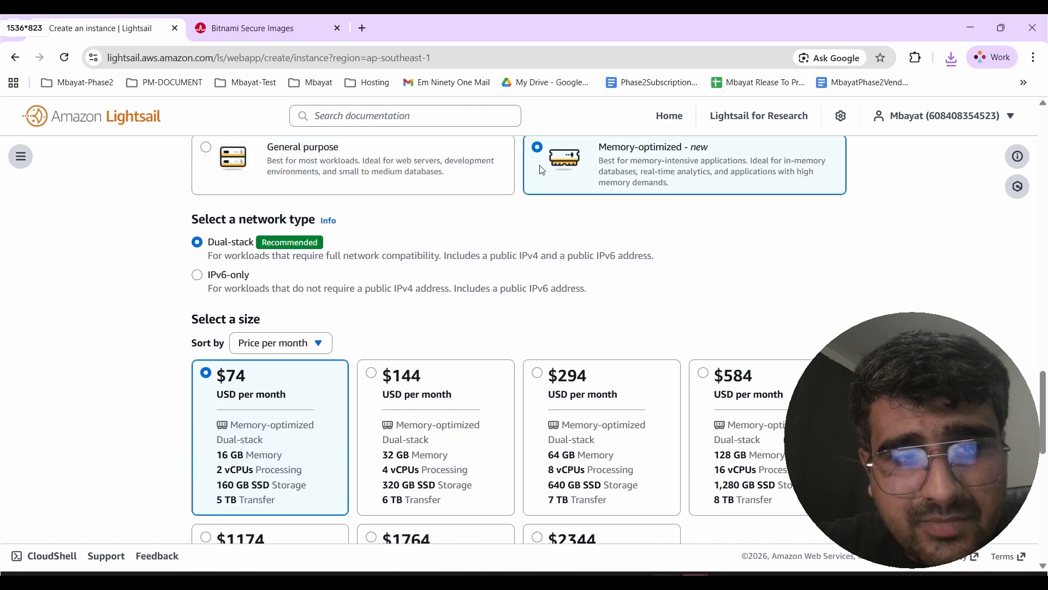
click(208, 155)
- Review the available General purpose instance sizes down to the instance name section
scroll(345, 314, down, 1)
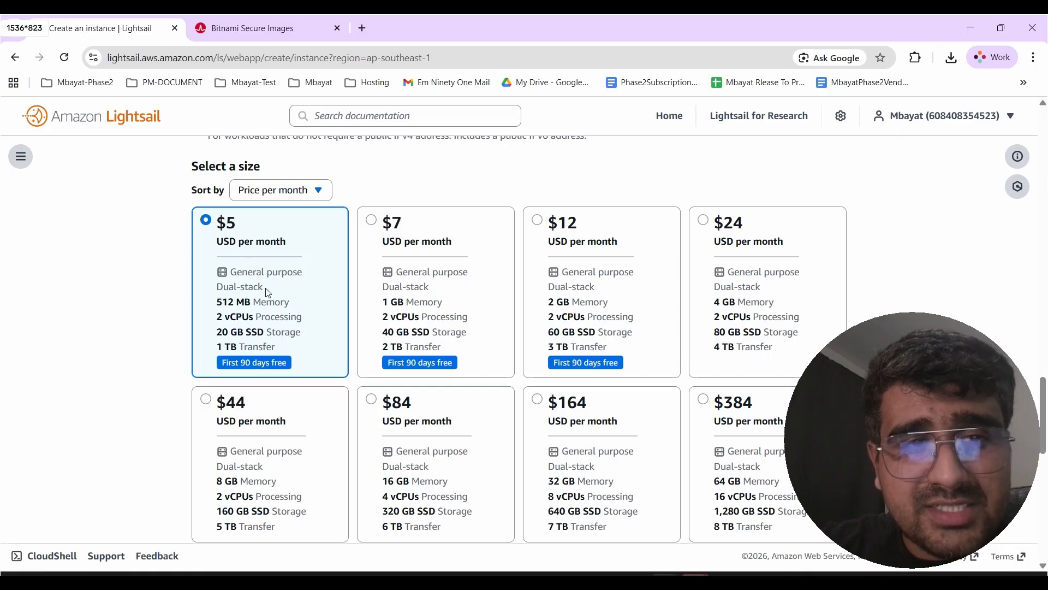
scroll(268, 293, down, 2)
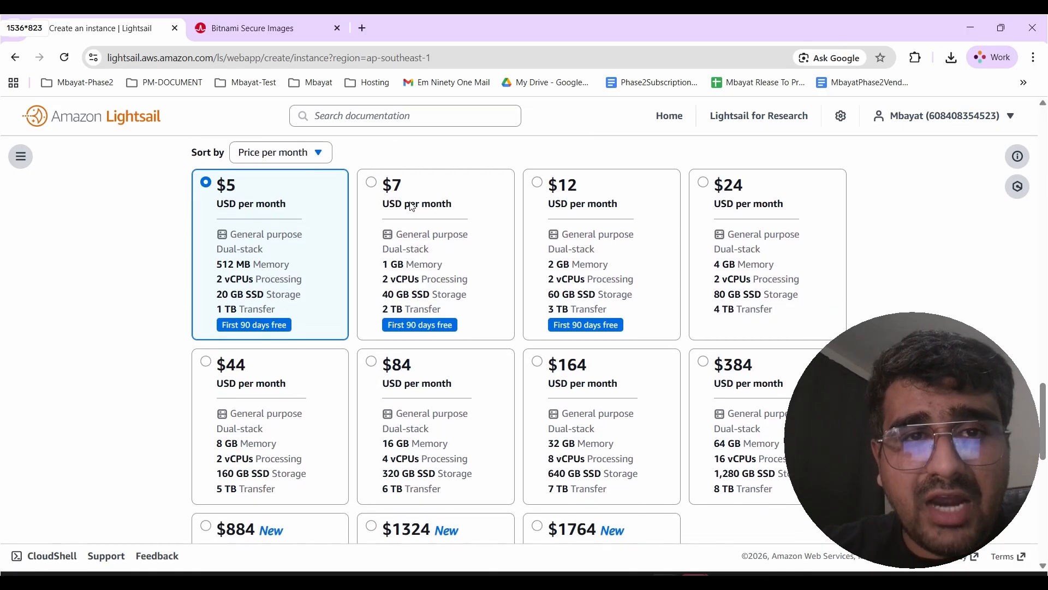
scroll(408, 200, down, 2)
scroll(584, 238, down, 3)
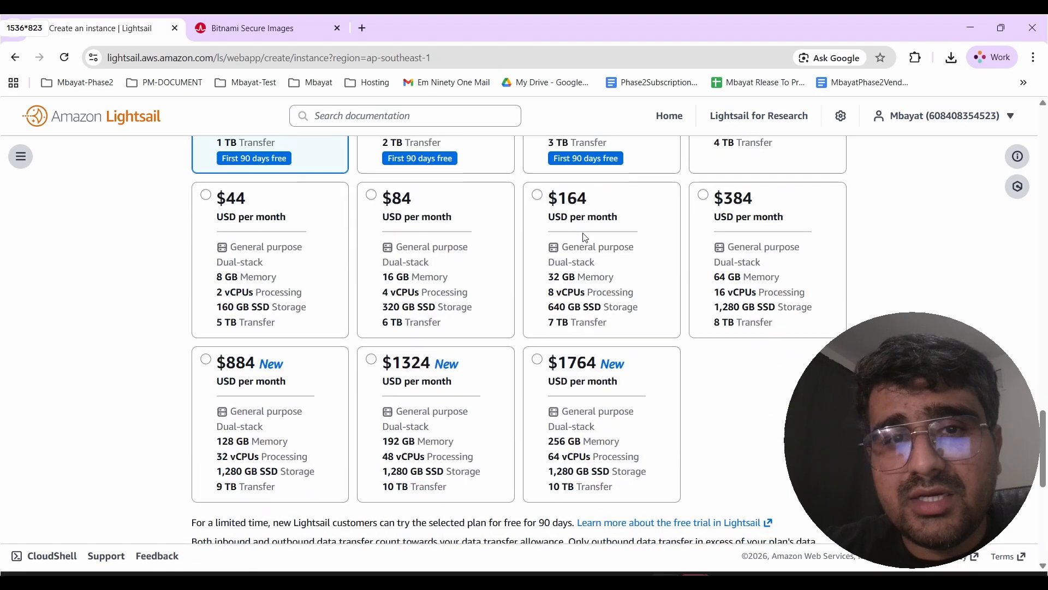
scroll(585, 237, up, 3)
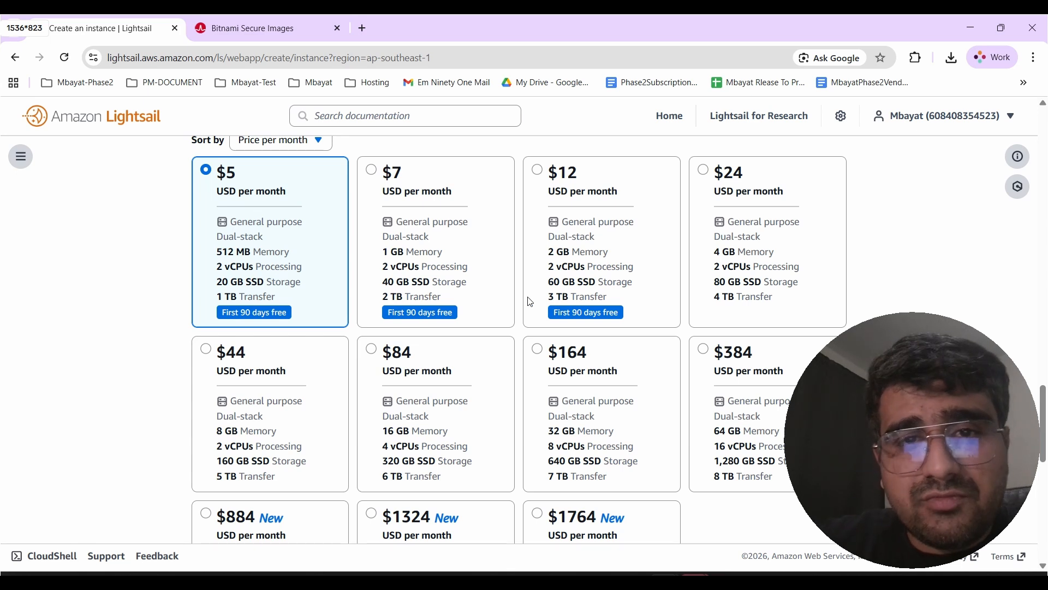
scroll(530, 302, down, 1)
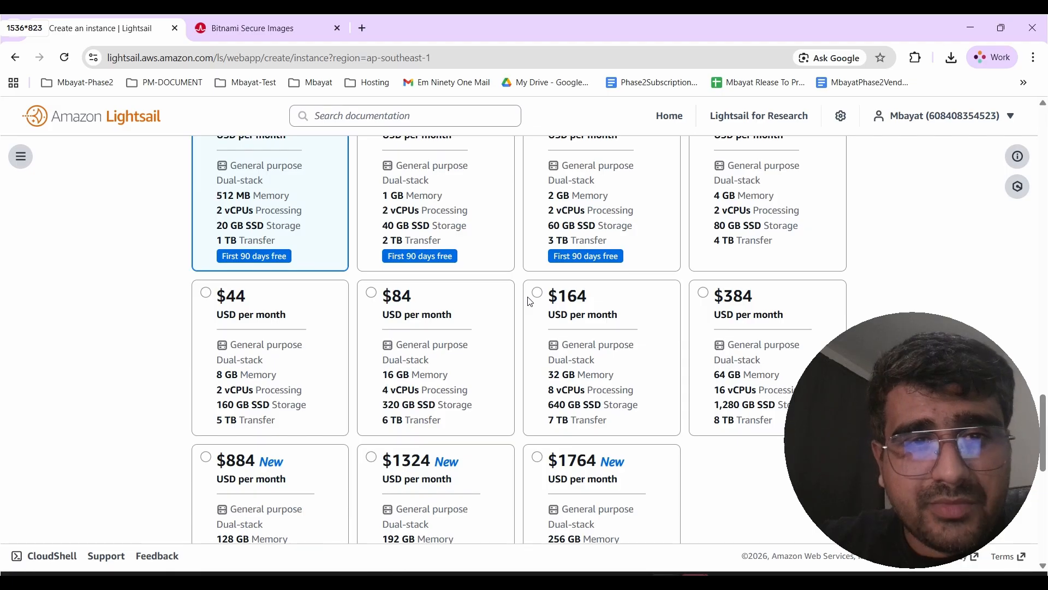
scroll(530, 302, up, 1)
scroll(530, 301, down, 7)
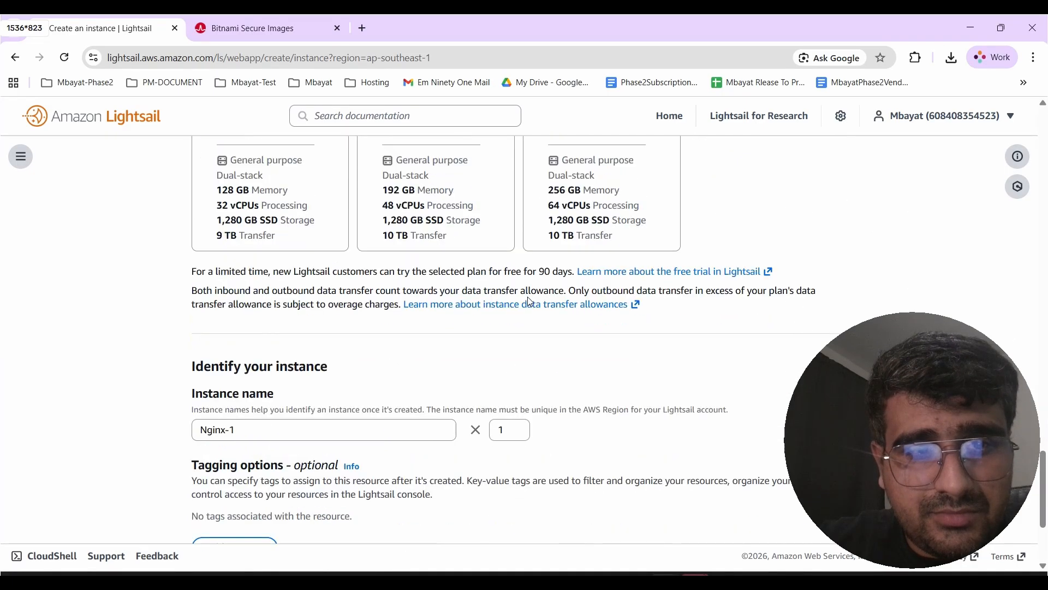
scroll(530, 302, down, 2)
scroll(373, 301, up, 5)
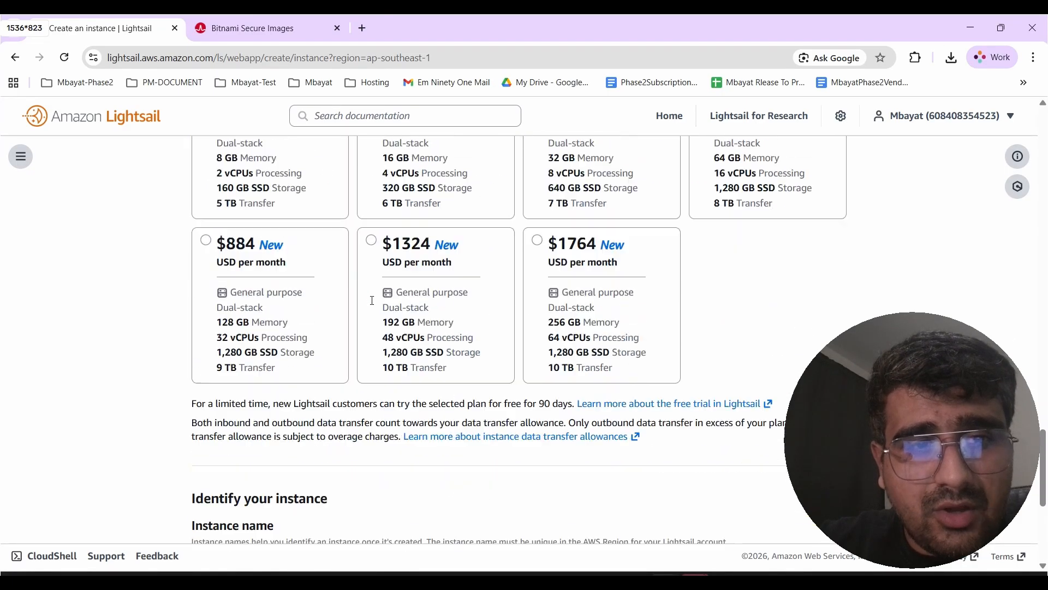
scroll(251, 241, down, 6)
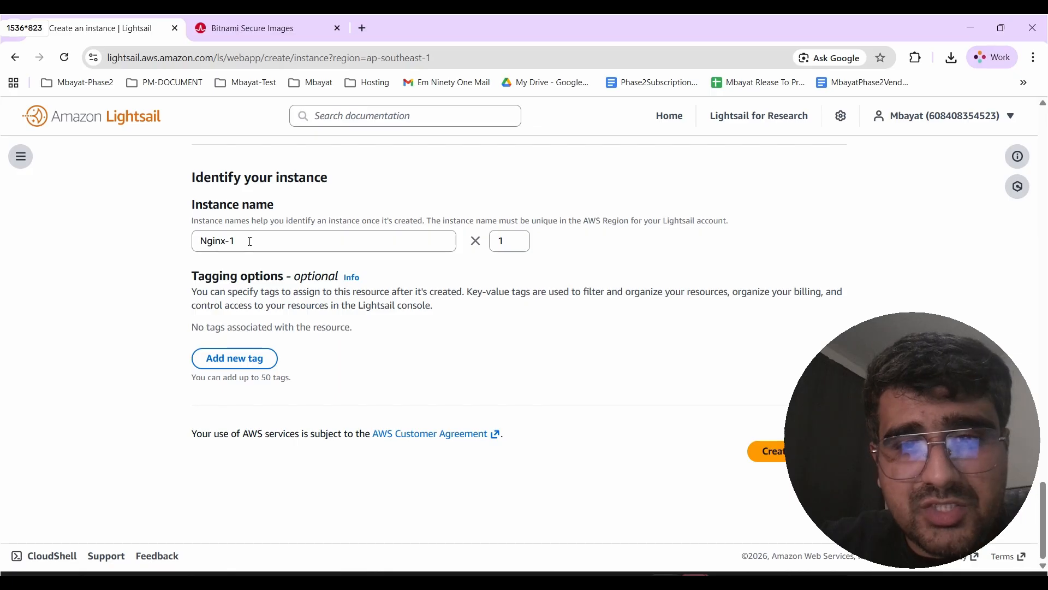
- Create the Nginx-1 instance with the chosen settings
click(767, 458)
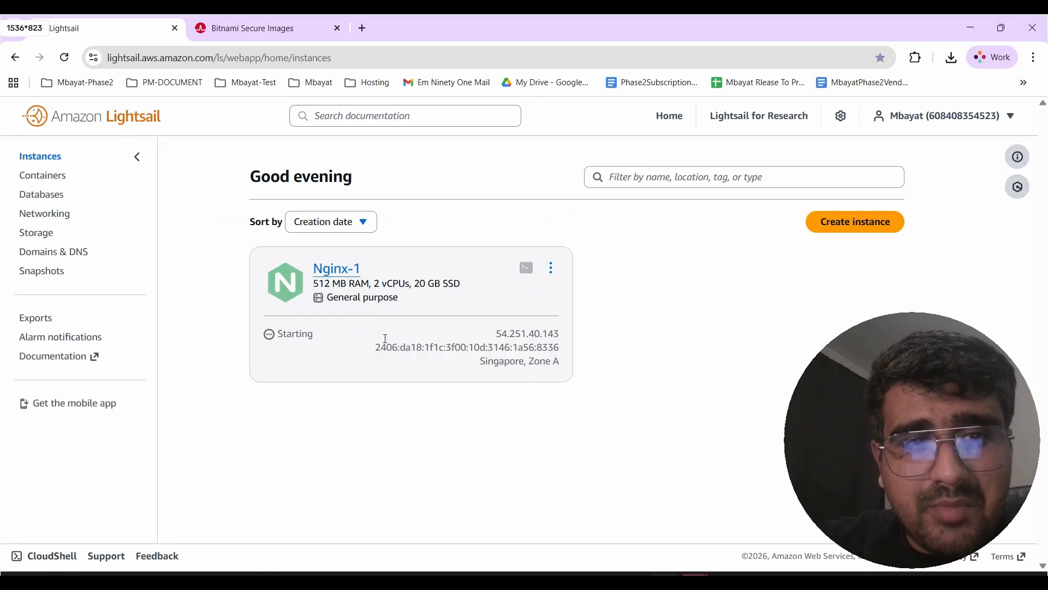
double_click(298, 333)
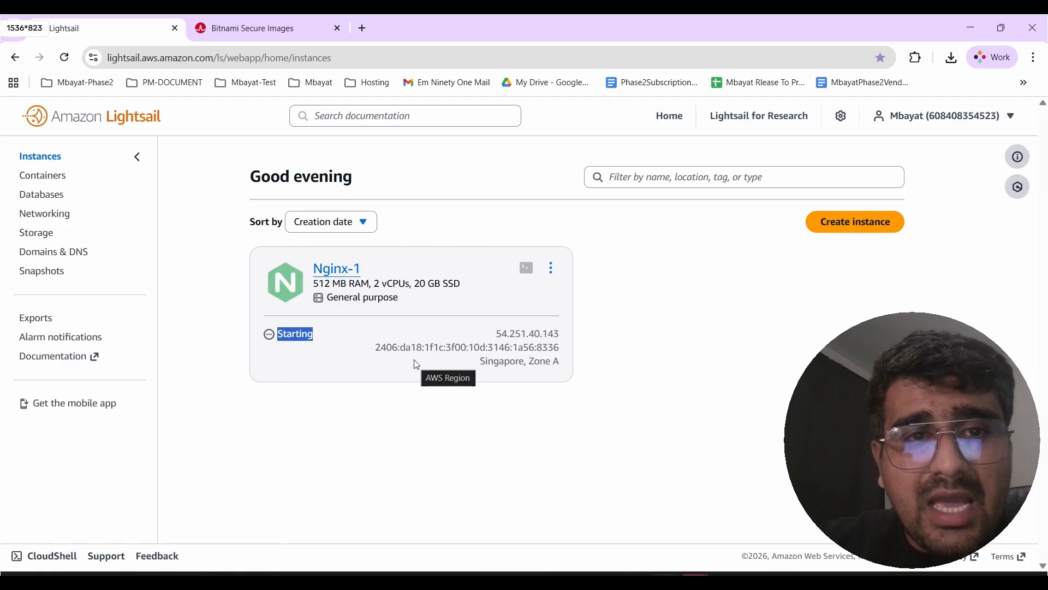
- Open the Nginx-1 instance and examine its public IPv4 address on the Networking tab
click(342, 272)
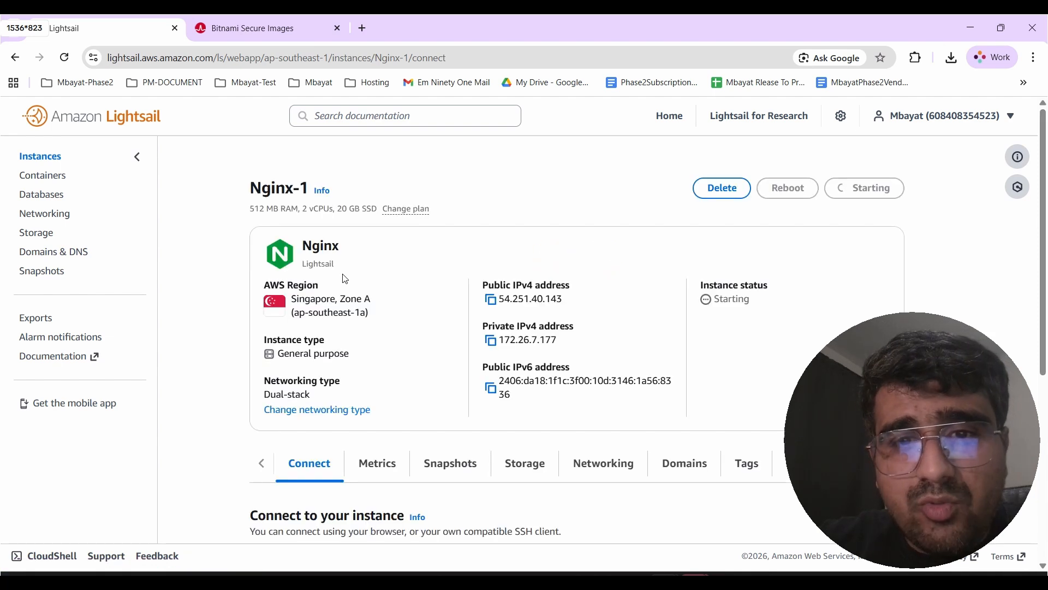
scroll(345, 279, down, 4)
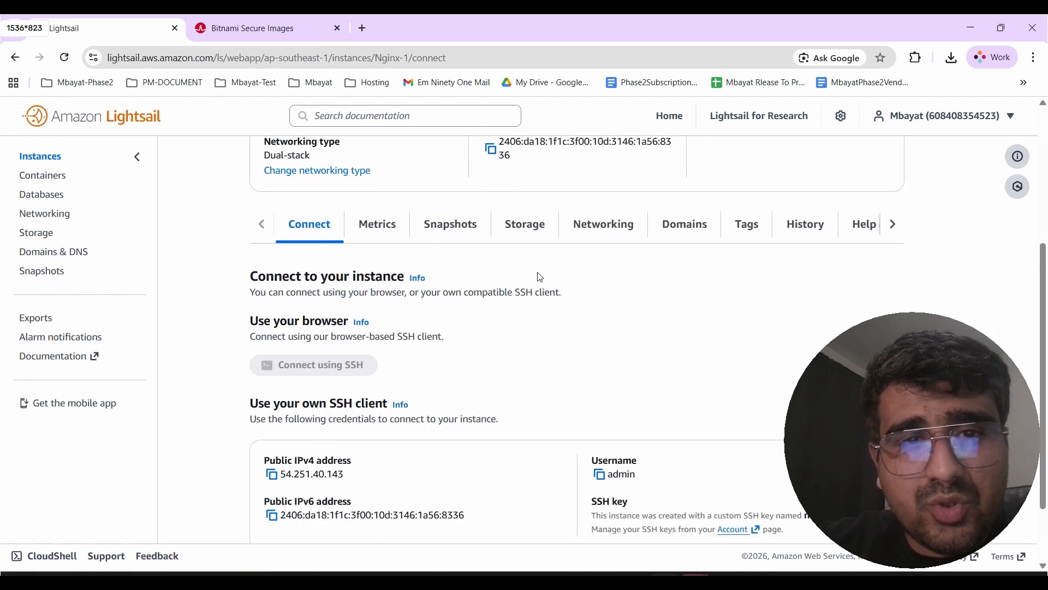
click(600, 229)
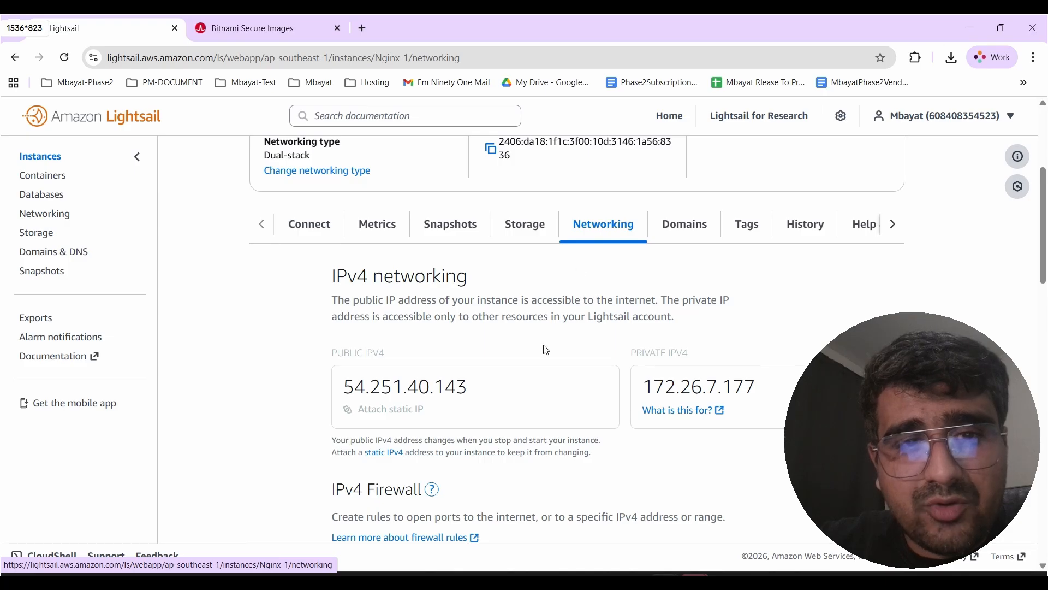
scroll(546, 349, down, 2)
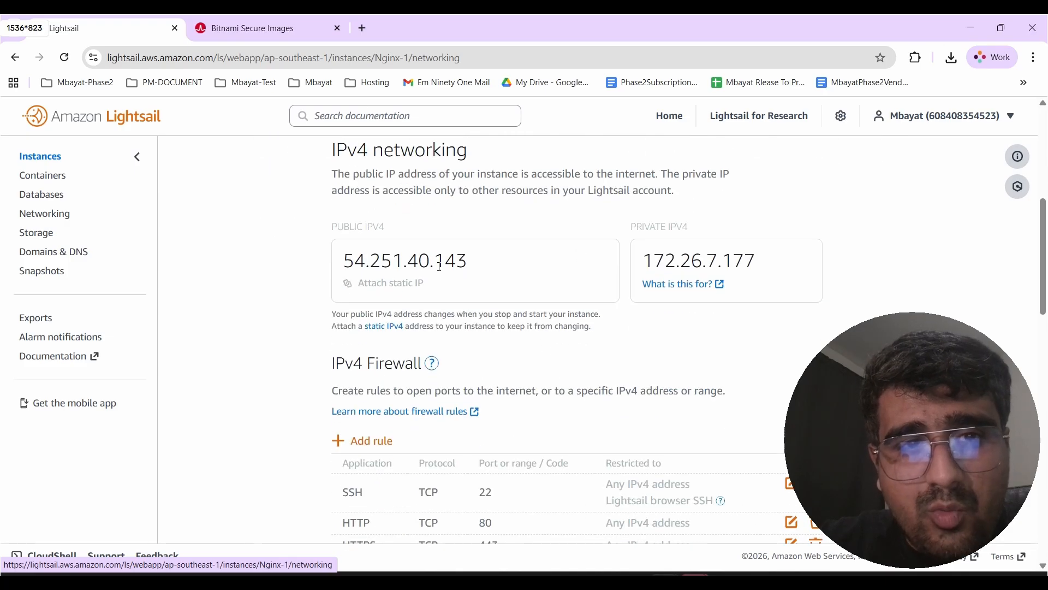
scroll(440, 267, up, 6)
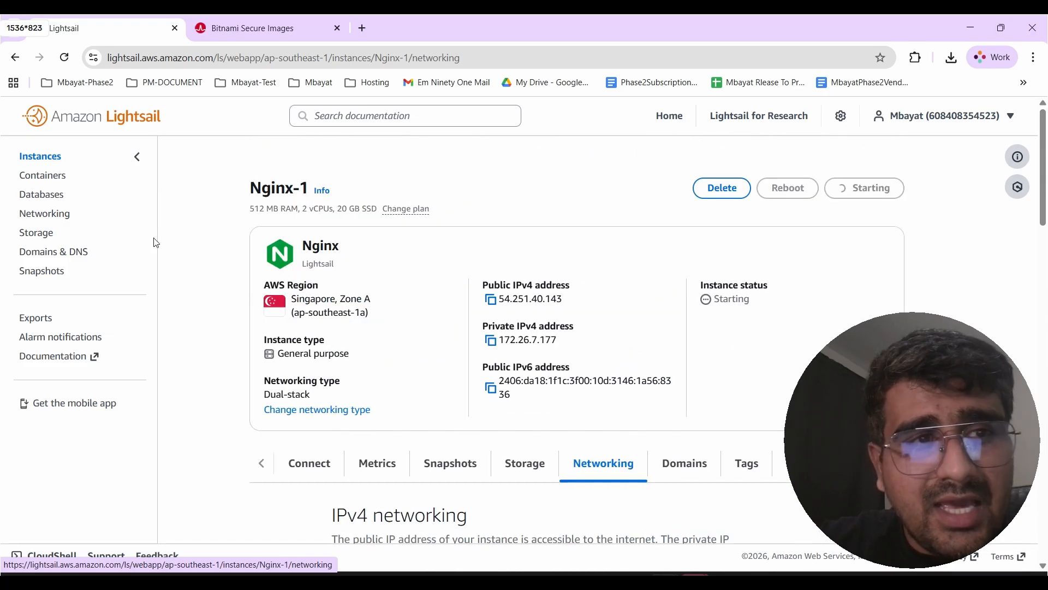
- Start creating a static IP in Singapore and attach it to the Nginx-1 instance
click(38, 158)
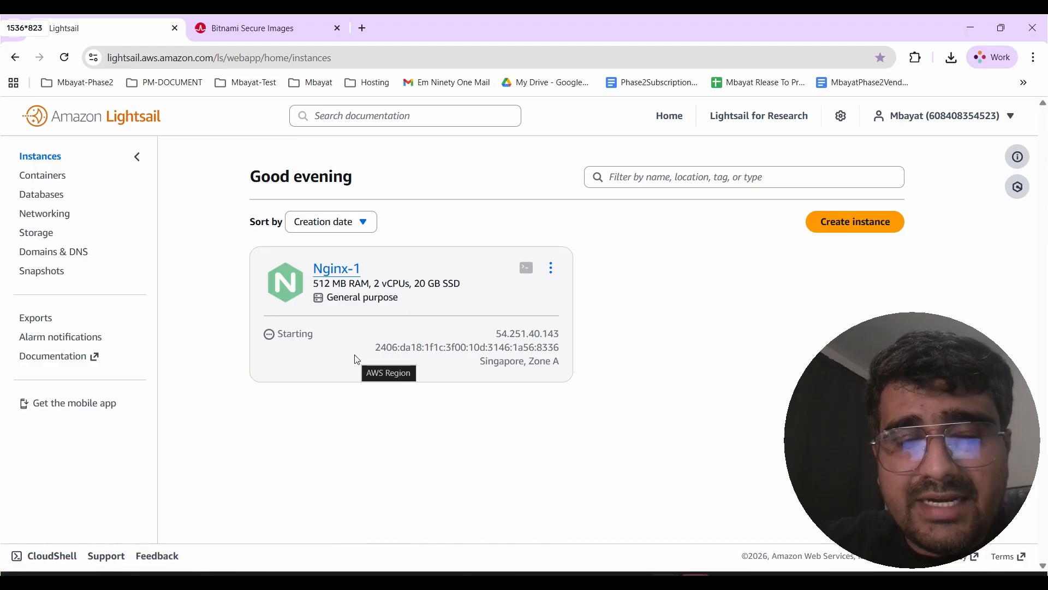
click(51, 219)
scroll(409, 320, down, 3)
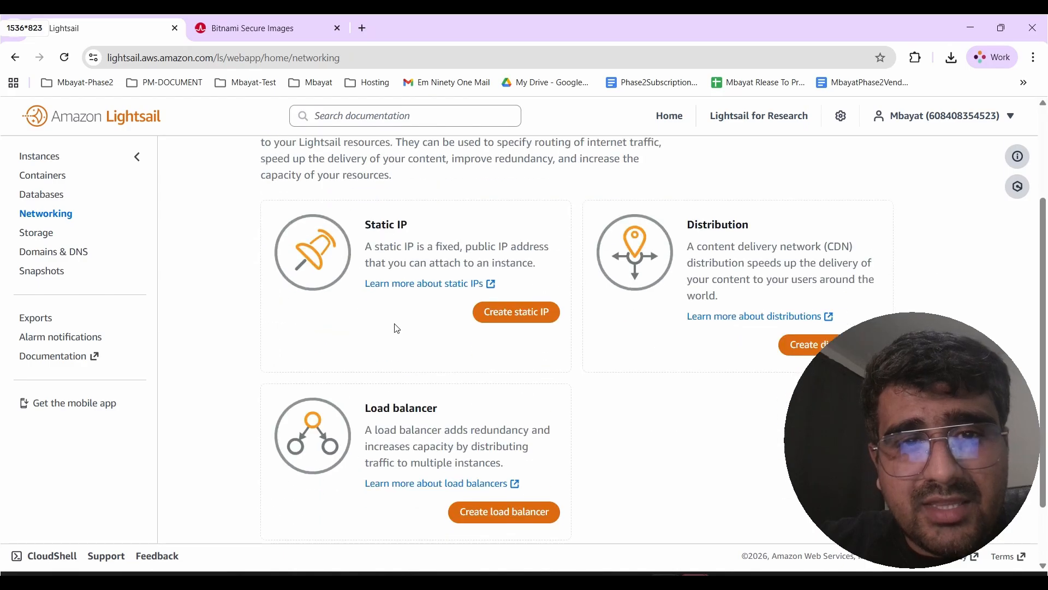
click(510, 326)
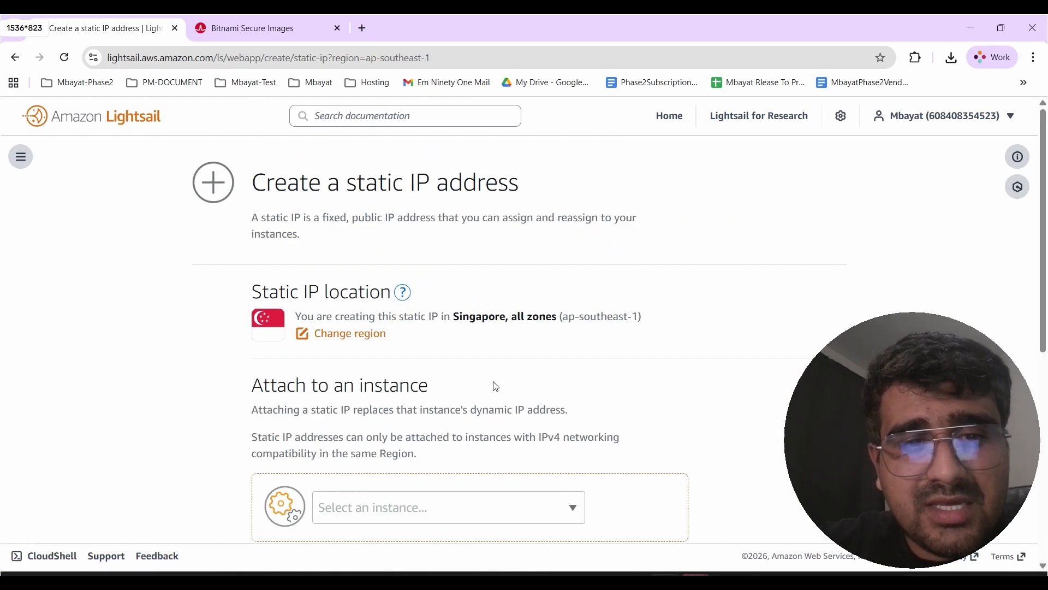
scroll(495, 385, down, 4)
click(403, 304)
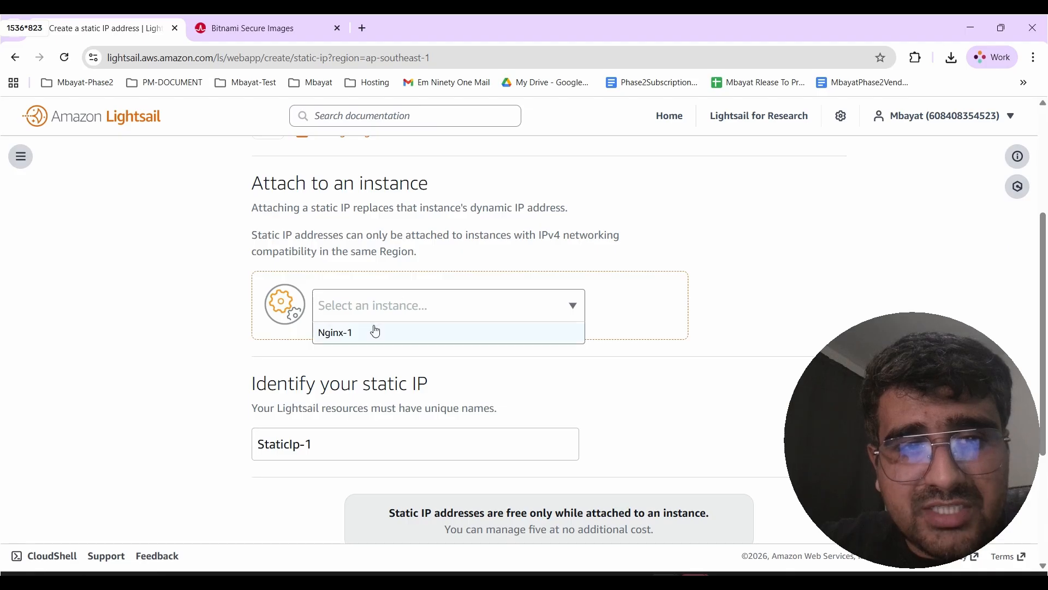
click(360, 341)
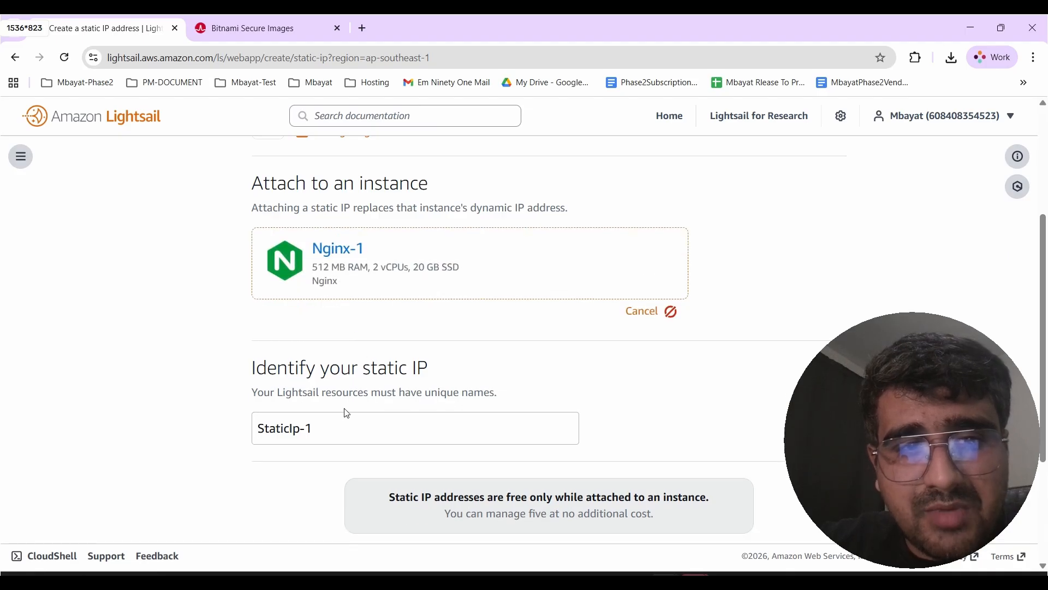
- Name the static IP public-ip and create it
click(336, 422)
text(pic)
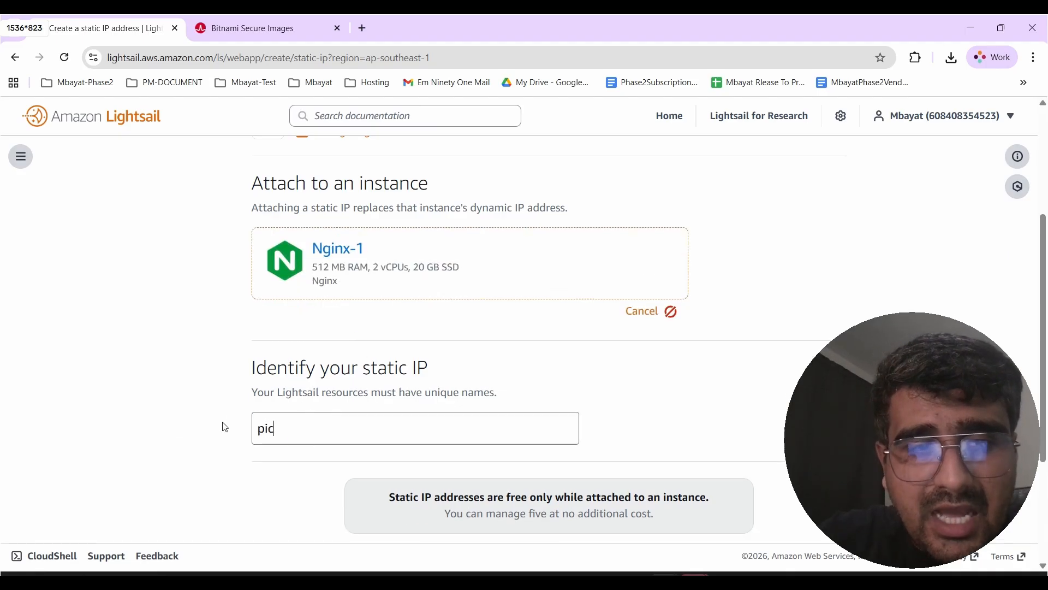
key(BackSpace)
key(BackSpace)
key(BackSpace)
text(public)
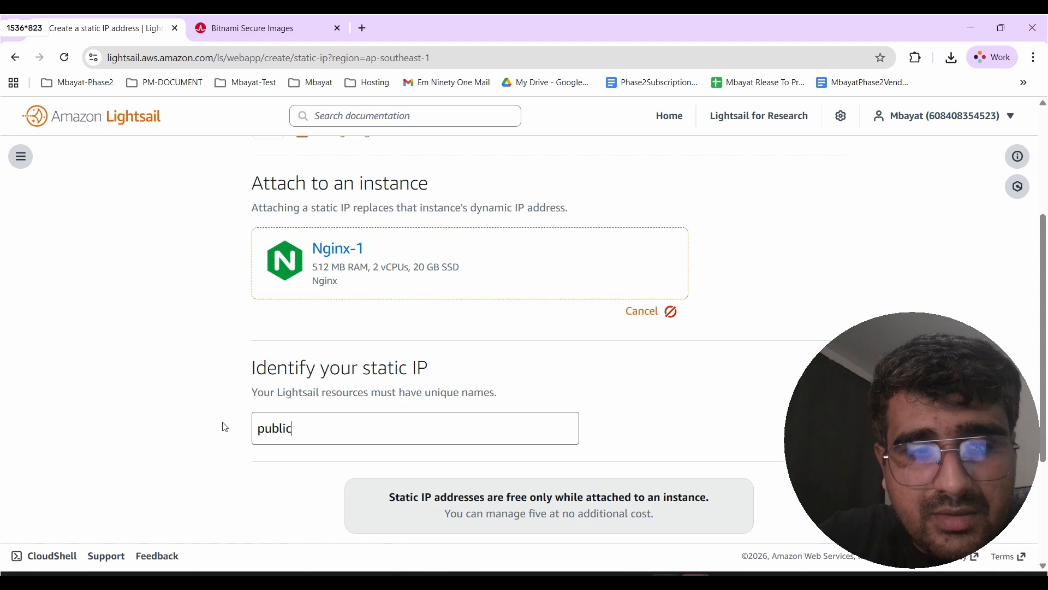
text(-ip)
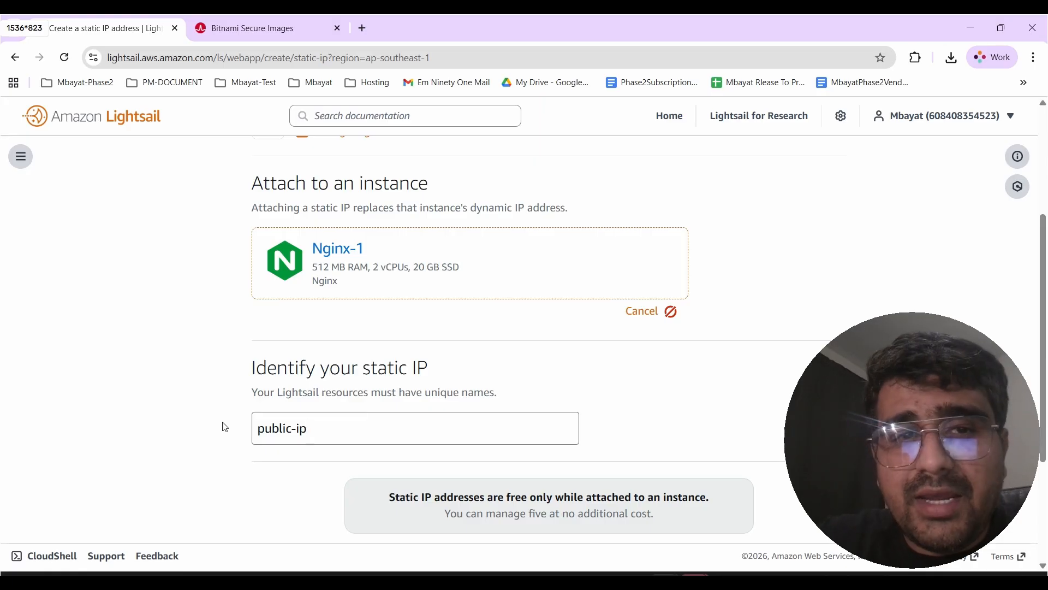
scroll(226, 427, down, 3)
click(568, 398)
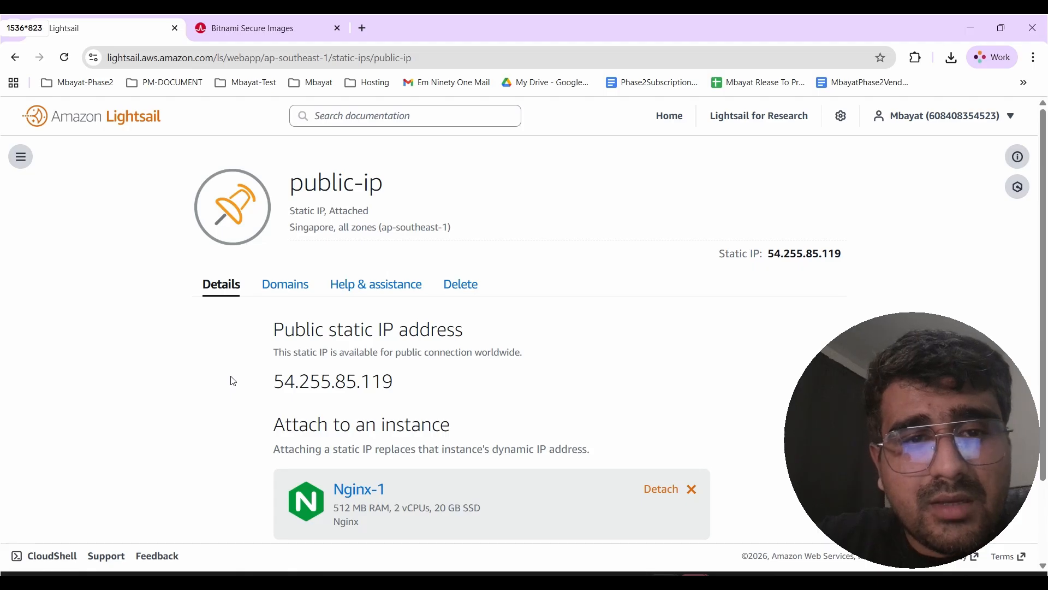
- Review the new static IP's details and return to the Nginx-1 instance overview
scroll(234, 381, down, 2)
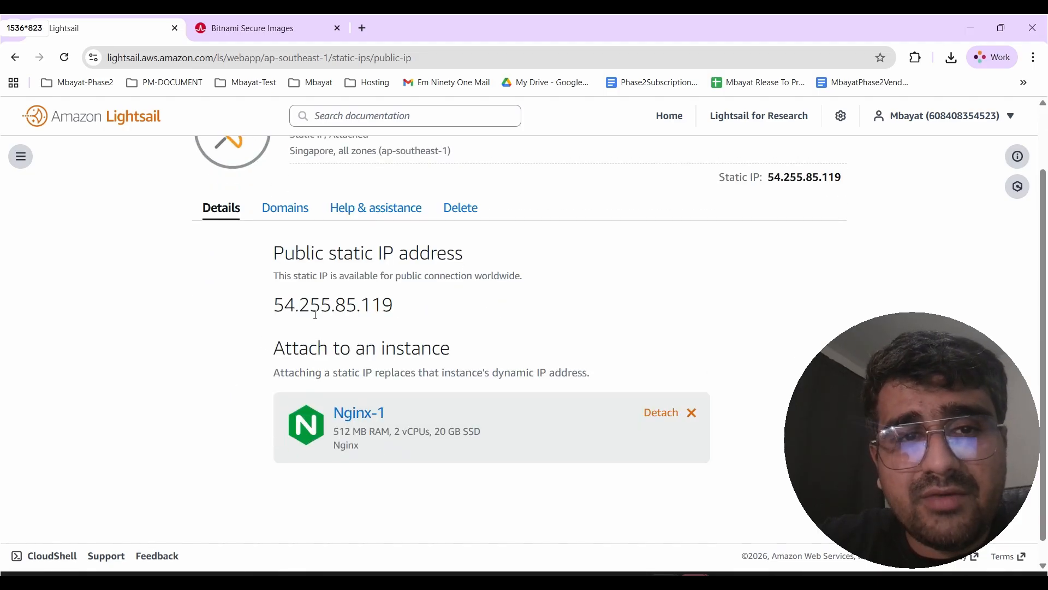
scroll(316, 315, up, 2)
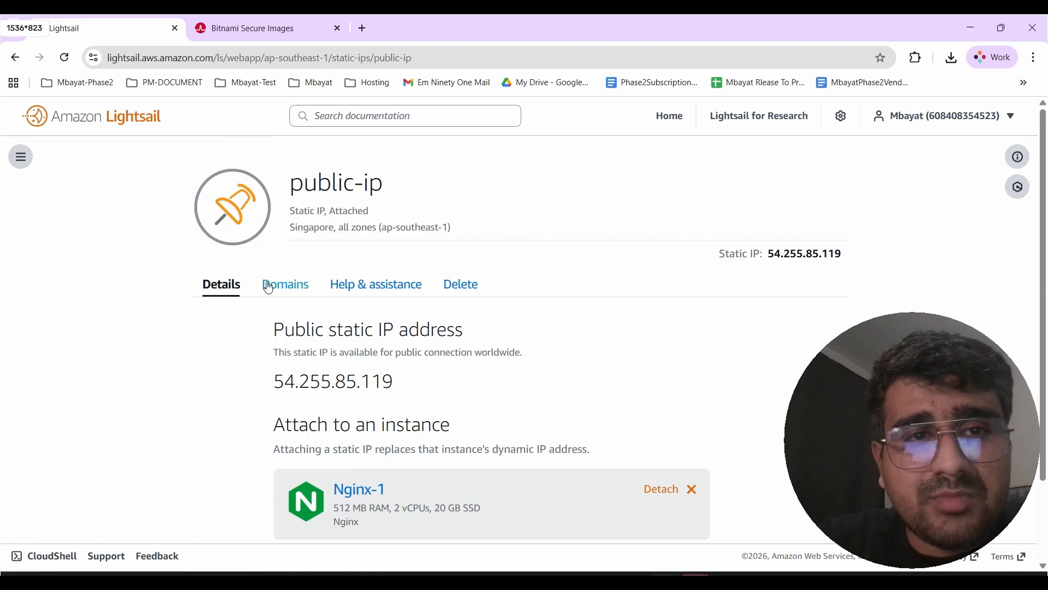
scroll(329, 351, down, 1)
scroll(329, 351, down, 2)
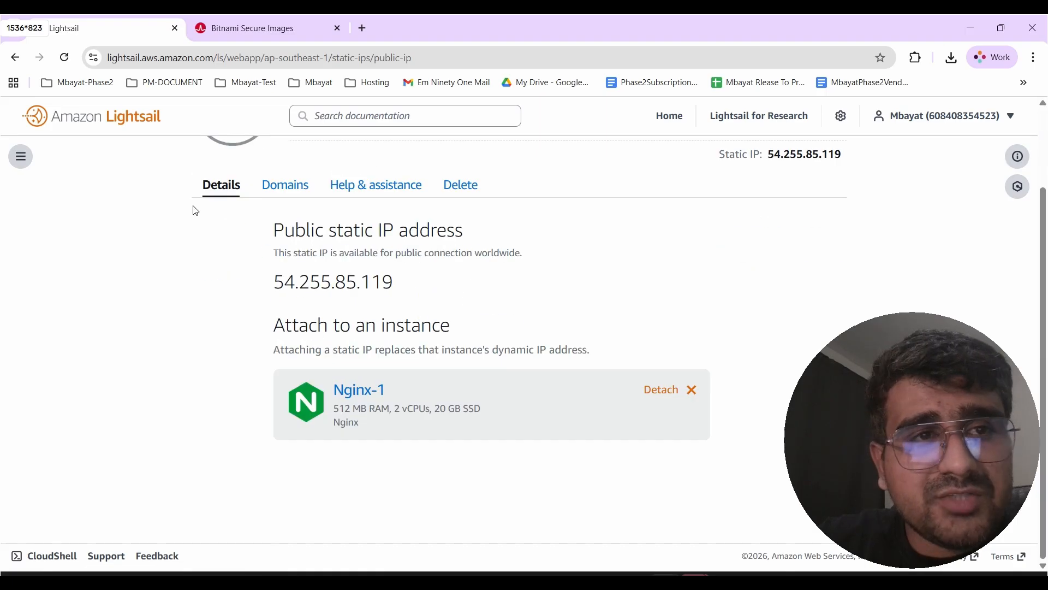
click(21, 158)
click(39, 159)
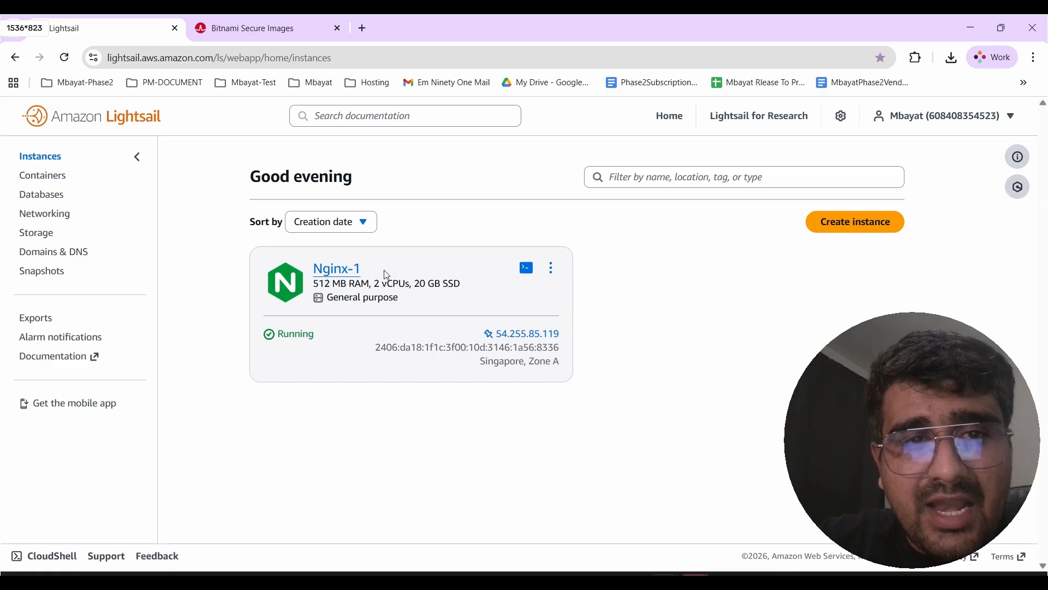
click(355, 273)
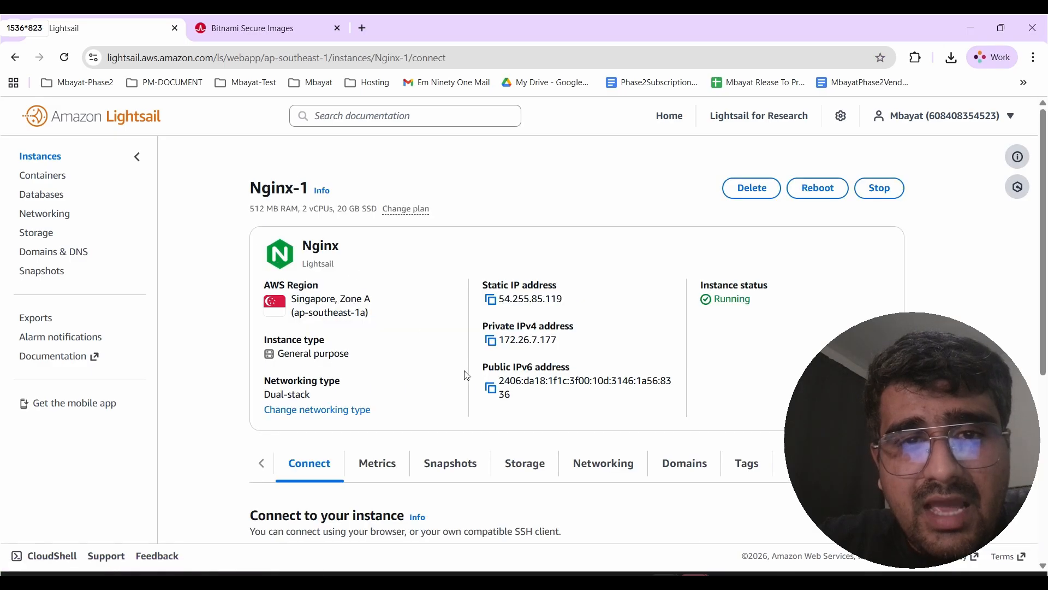
scroll(466, 376, down, 1)
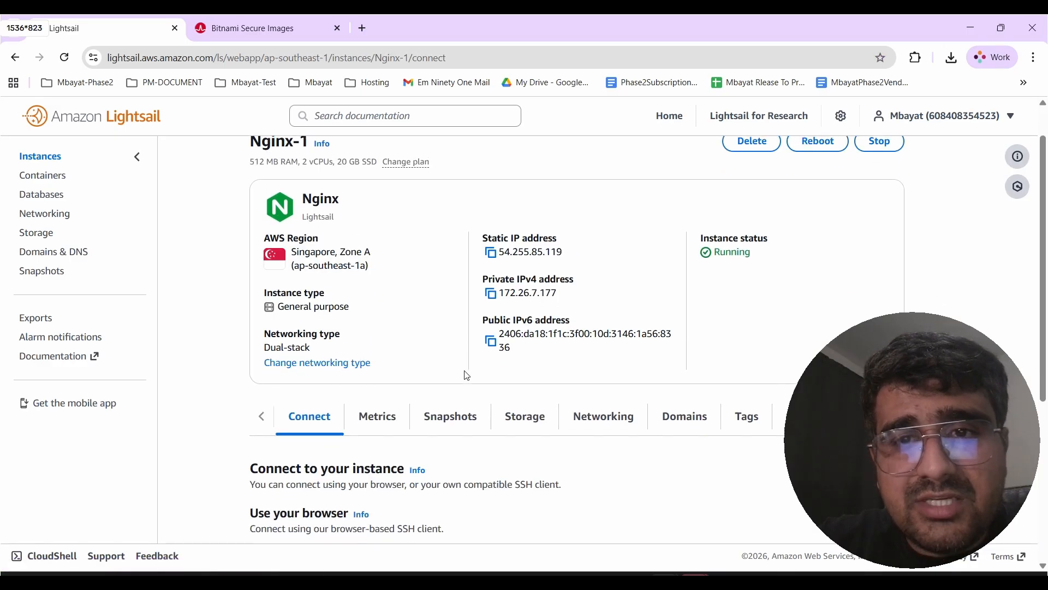
click(491, 253)
click(364, 27)
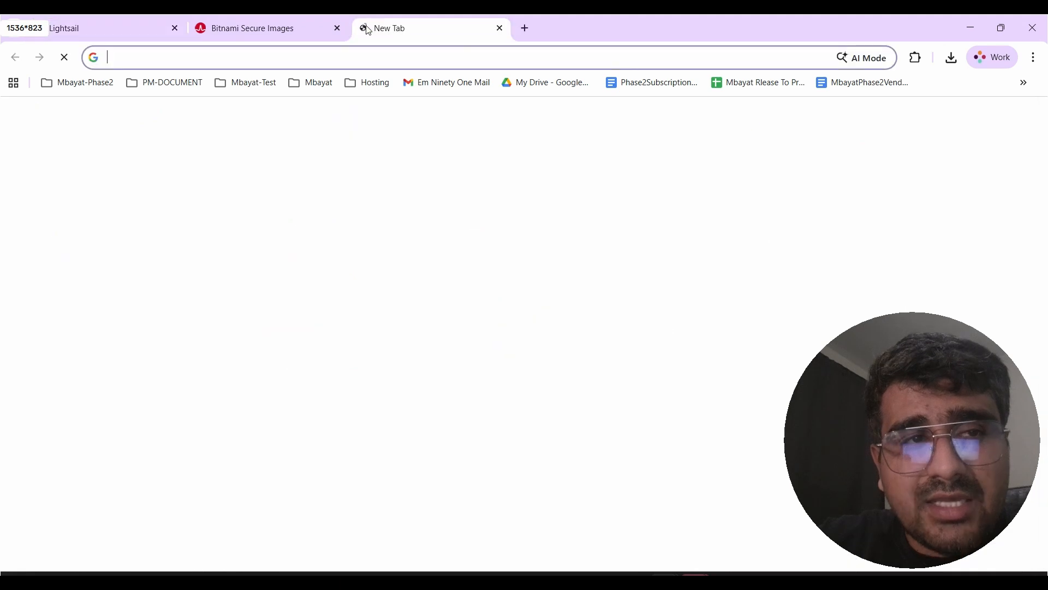
text(https://)
key(ctrl+v)
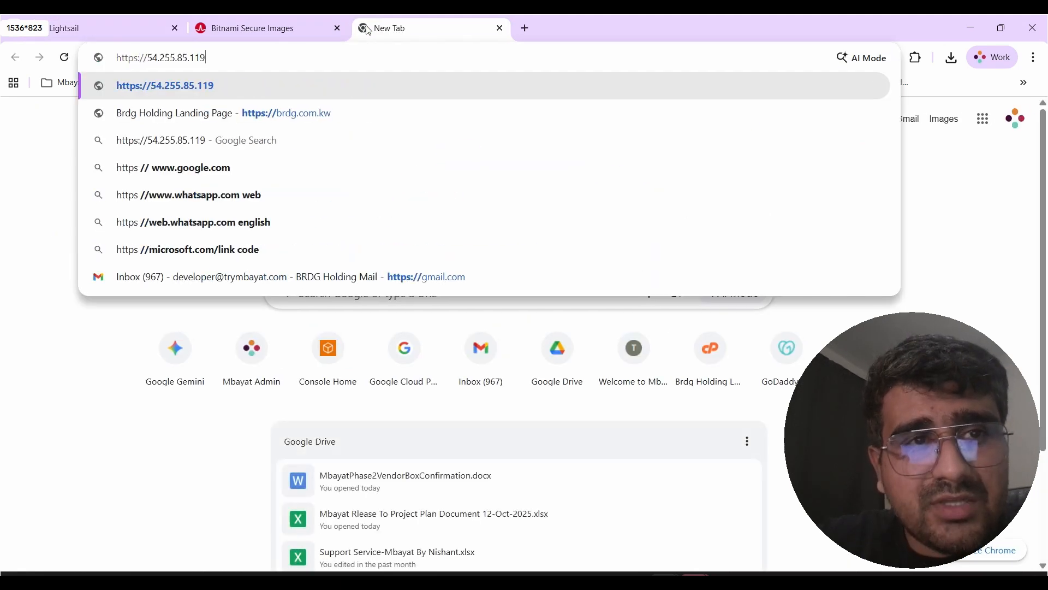
key(Return)
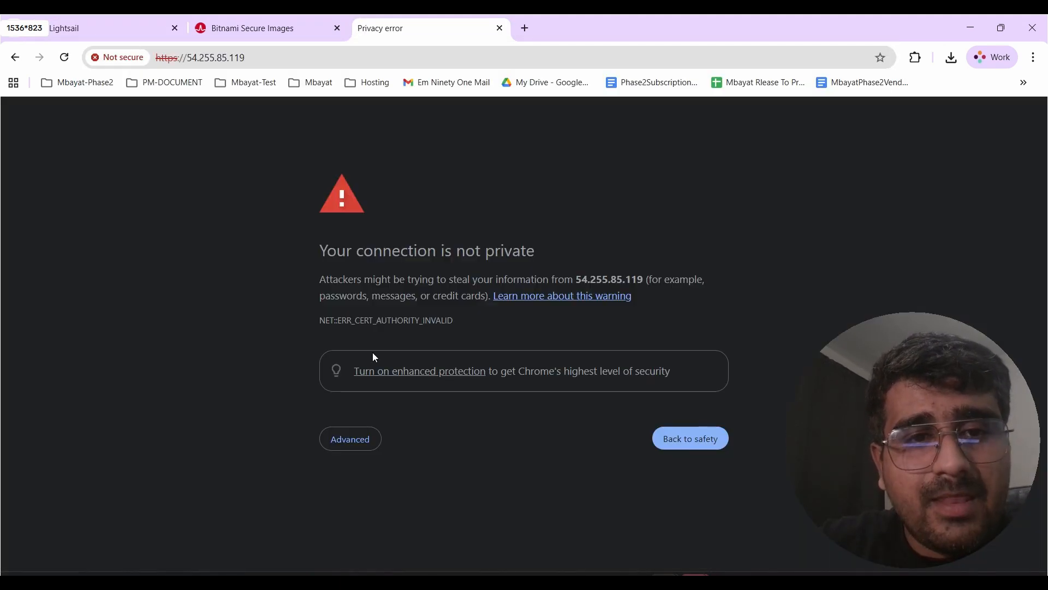
click(350, 439)
click(383, 544)
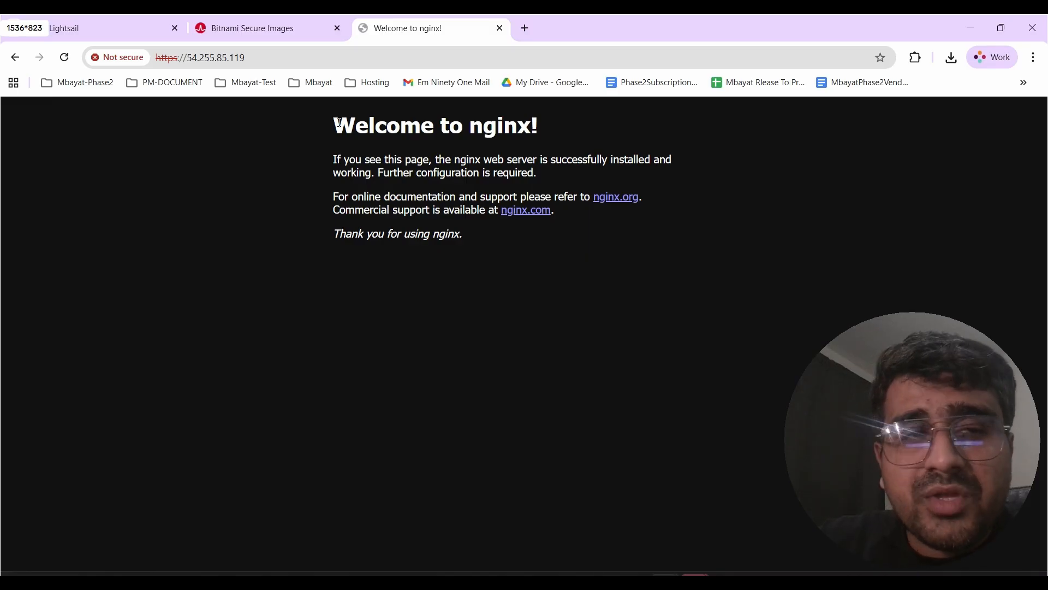
- Connect to the Nginx-1 instance through the browser-based SSH terminal
click(123, 22)
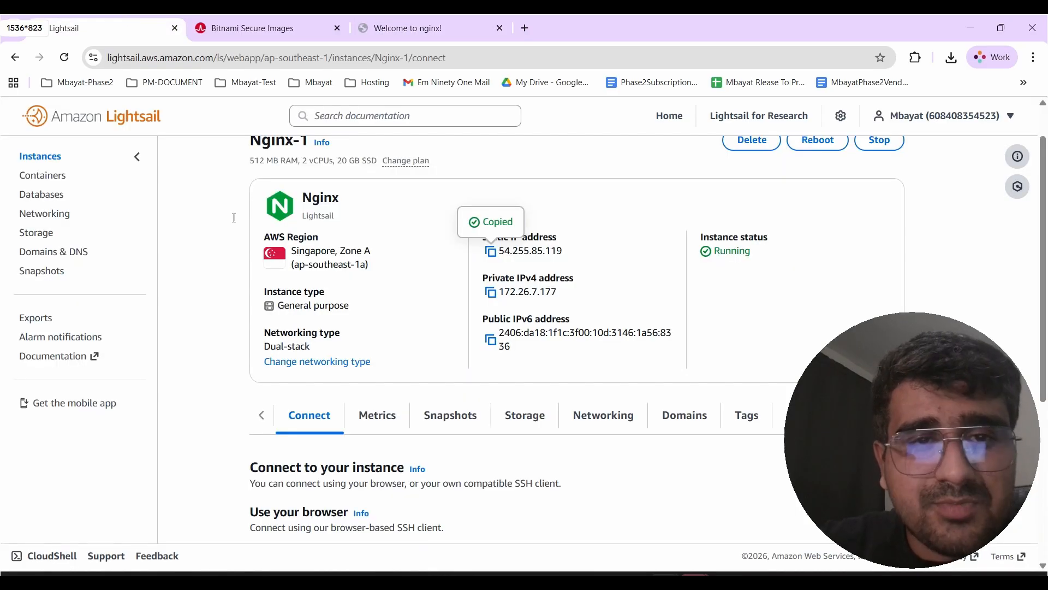
click(25, 157)
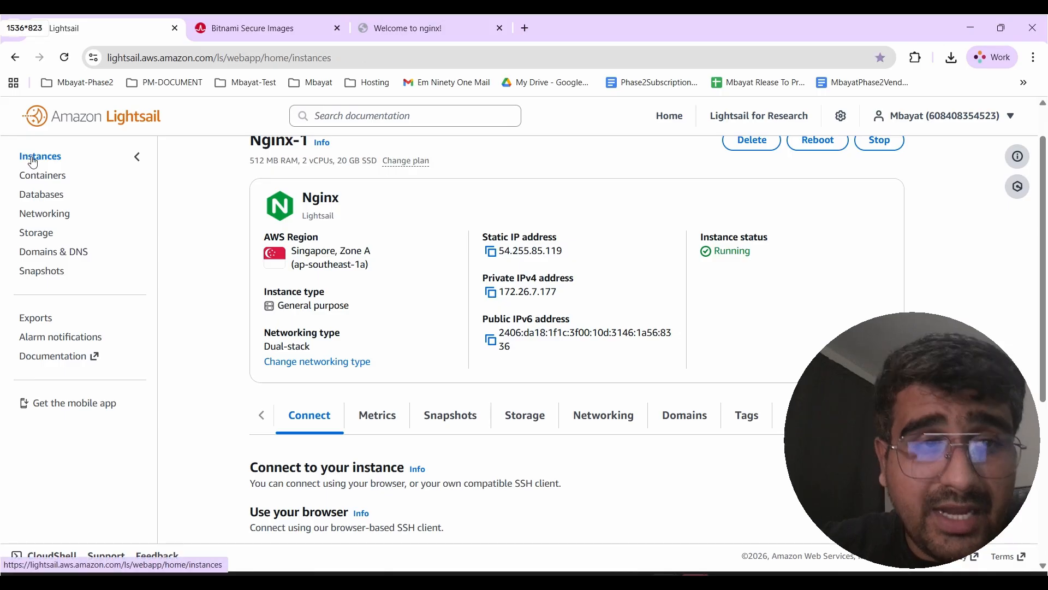
click(526, 270)
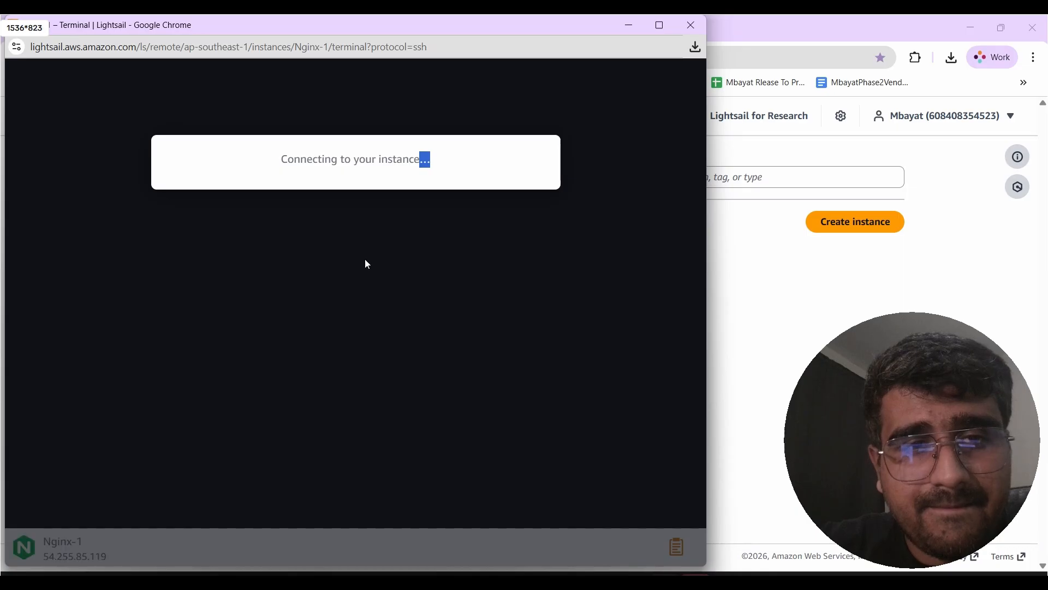
key(Return)
key(Return)
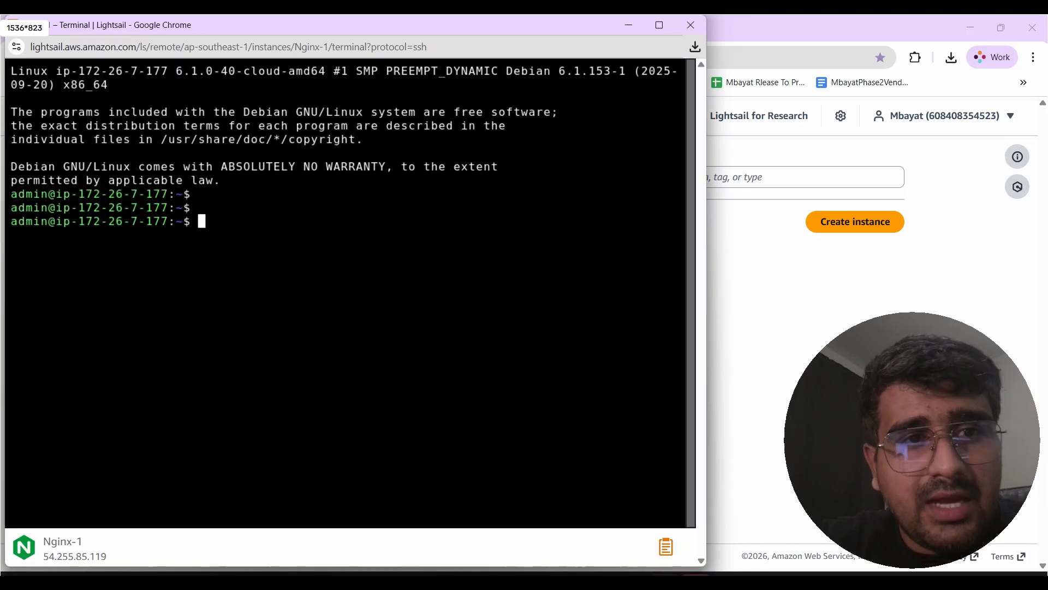
- Change to the /etc/nginx/ directory on the instance and list its contents
text(cd)
key(BackSpace)
key(BackSpace)
key(BackSpace)
text(cd /etc/)
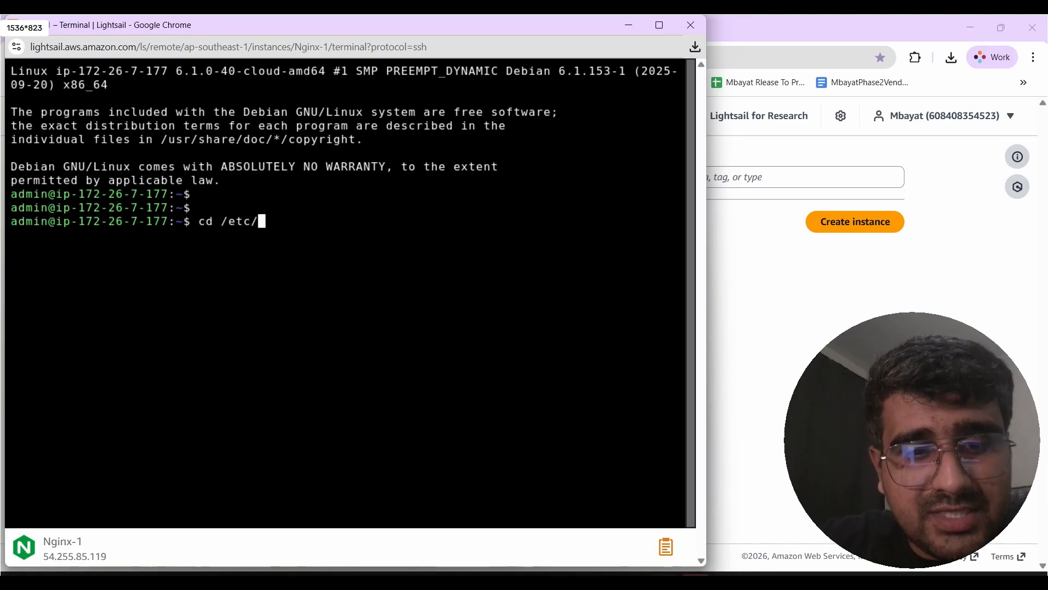
text(nginx/s)
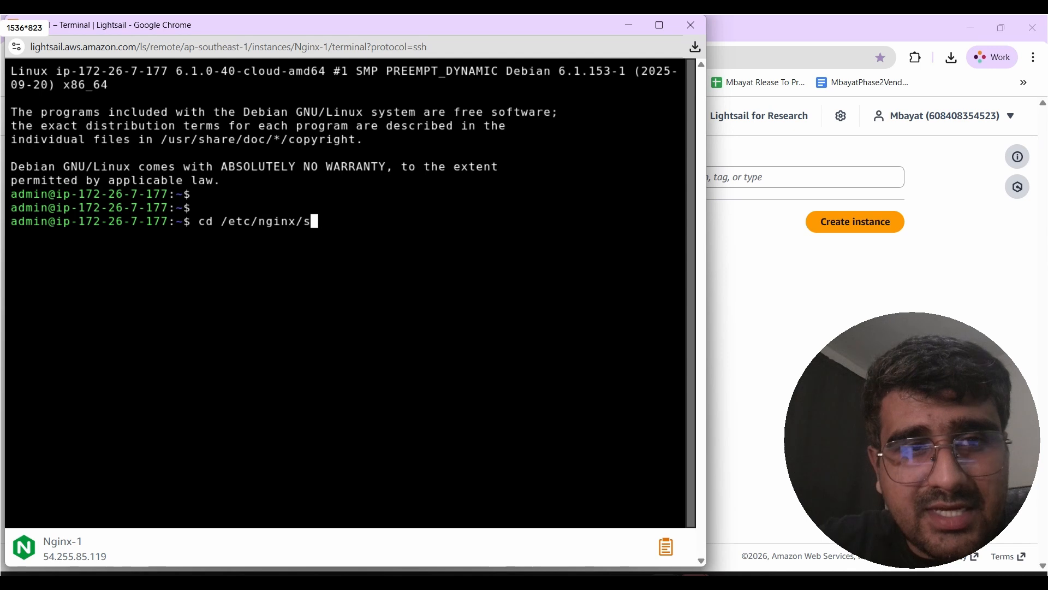
text(ite-av)
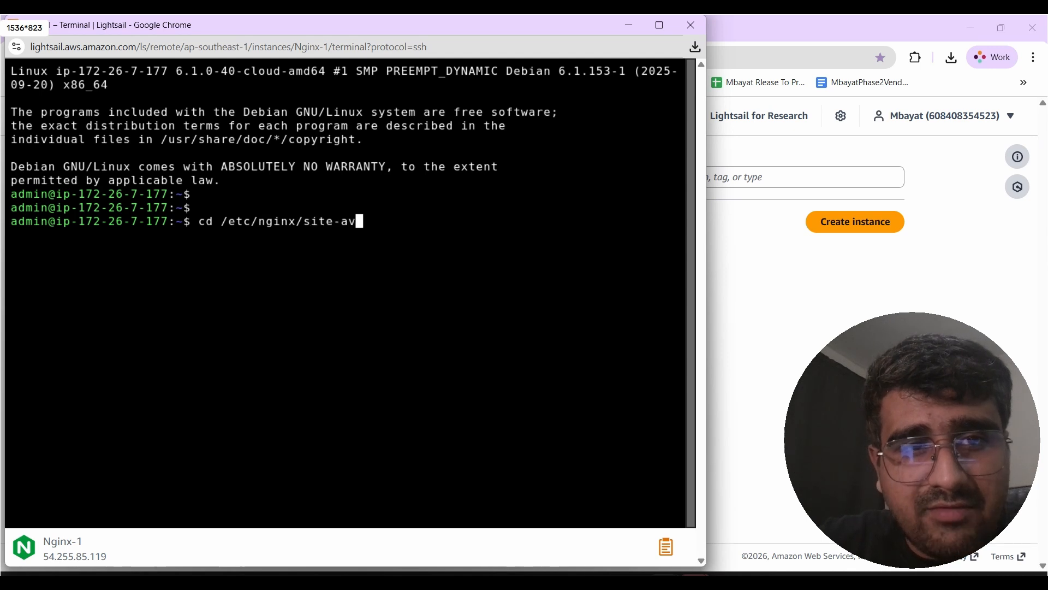
key(BackSpace)
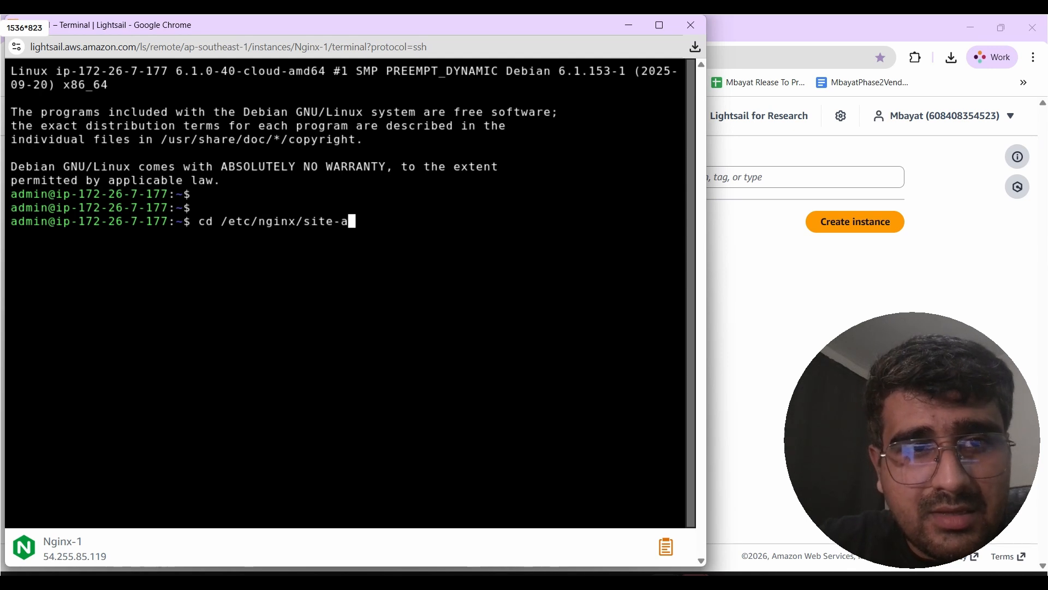
key(BackSpace)
key(BackSpace)
key(BackSpace)
key(BackSpace)
key(BackSpace)
key(BackSpace)
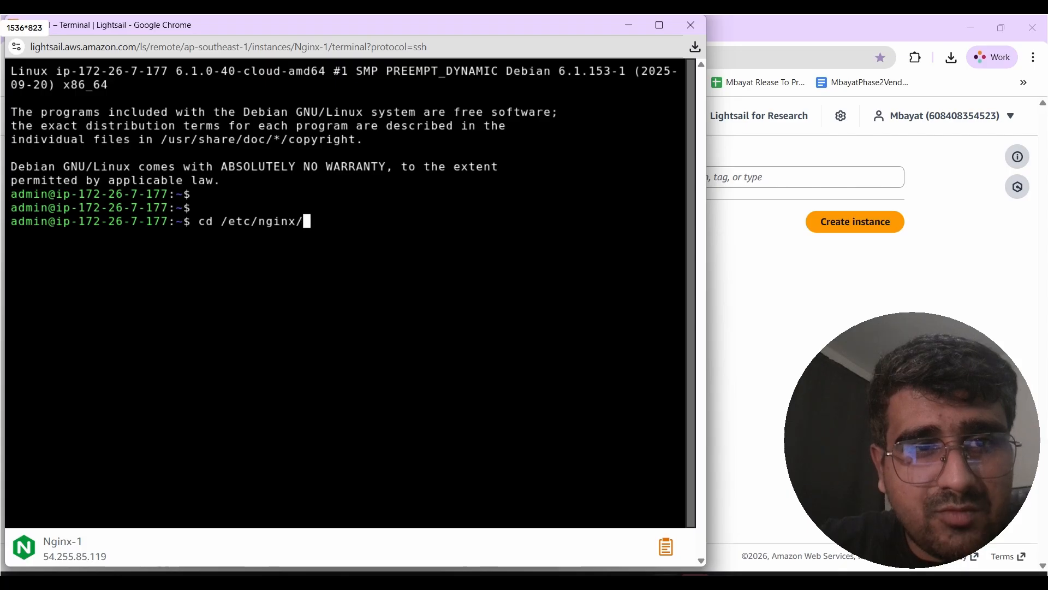
key(Return)
text(ls)
key(Return)
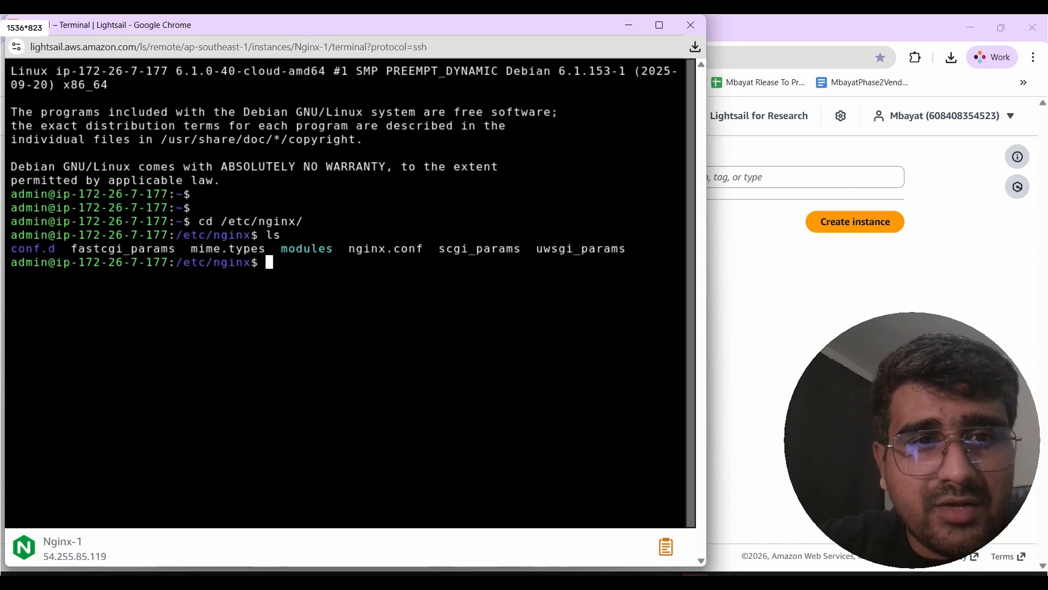
- Display nginx.conf with more and scroll through the whole file
text(cd)
key(BackSpace)
key(BackSpace)
key(BackSpace)
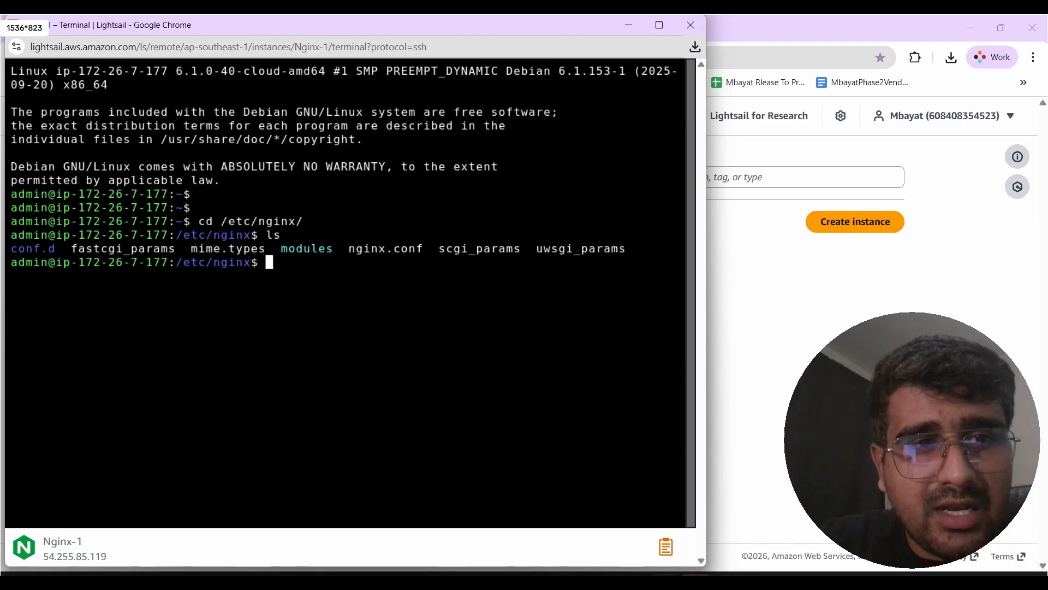
text(more nginx.conf)
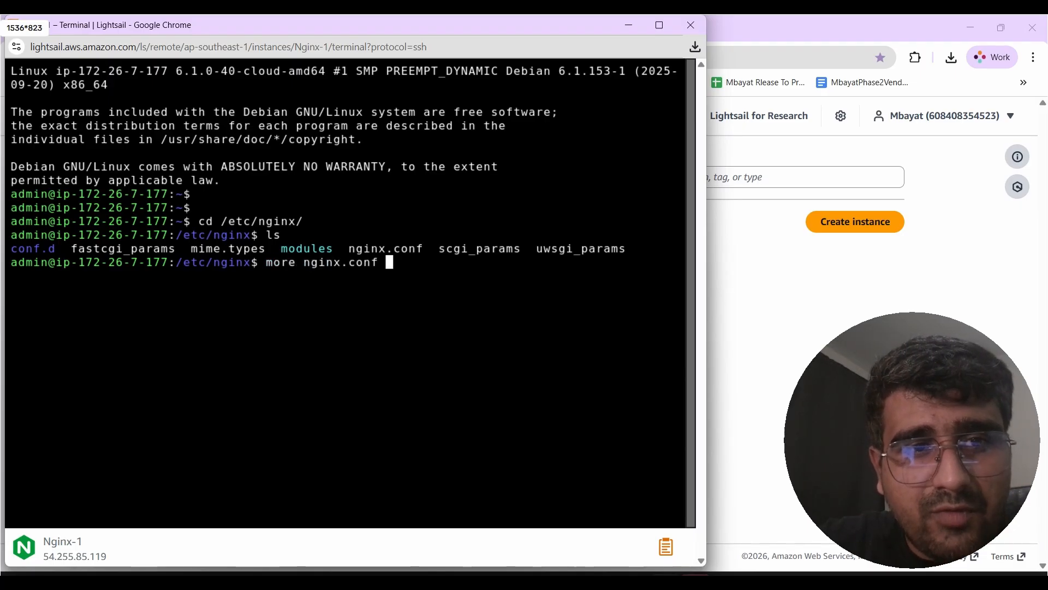
key(Return)
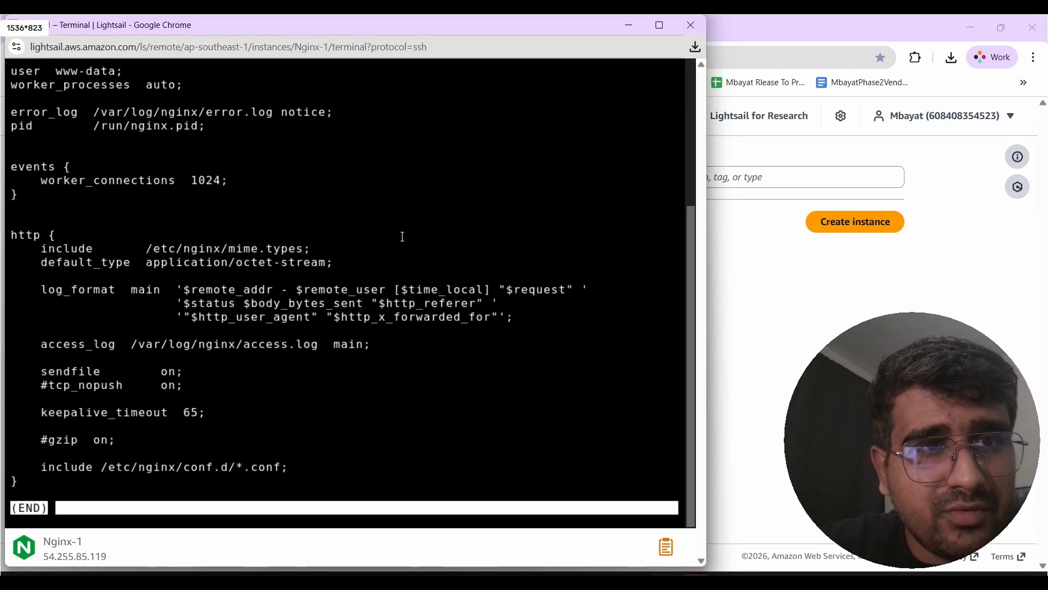
scroll(403, 236, down, 3)
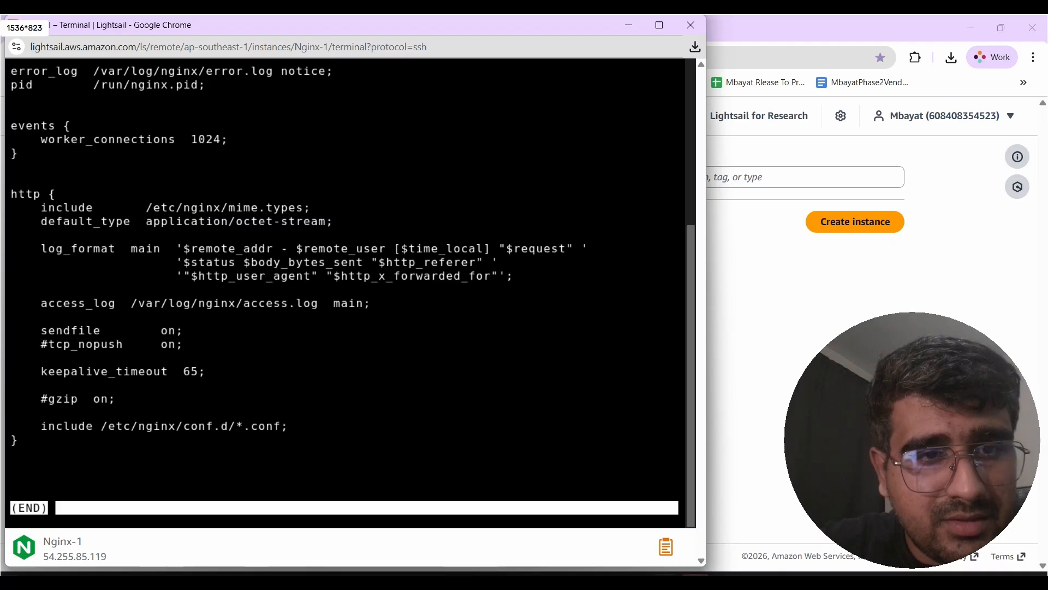
scroll(349, 295, down, 2)
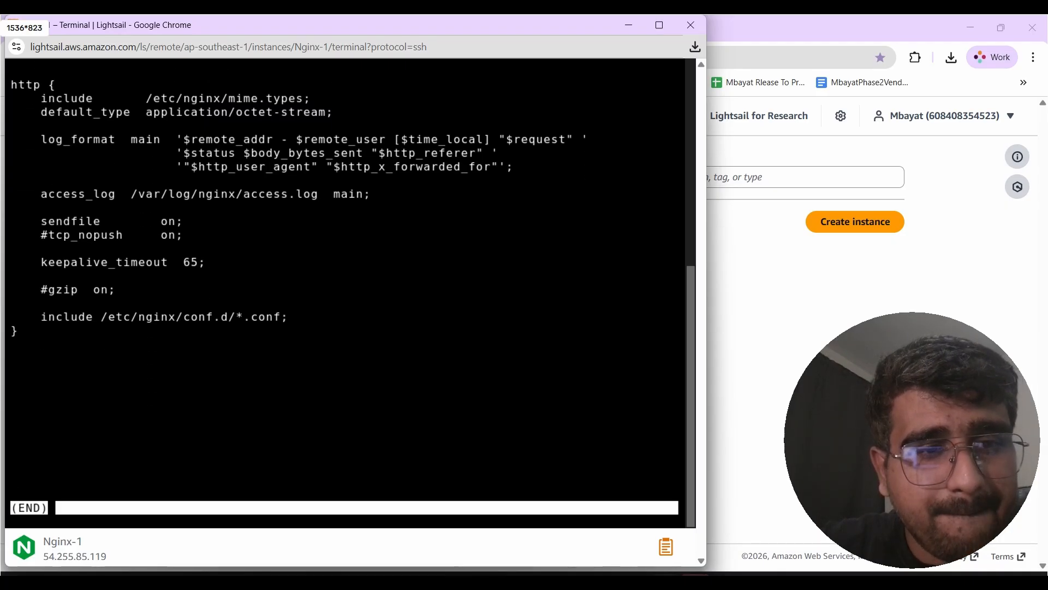
- Exit the pager and list the /etc/nginx directory contents again
key(ctrl+c)
text(s)
key(Return)
text(cd )
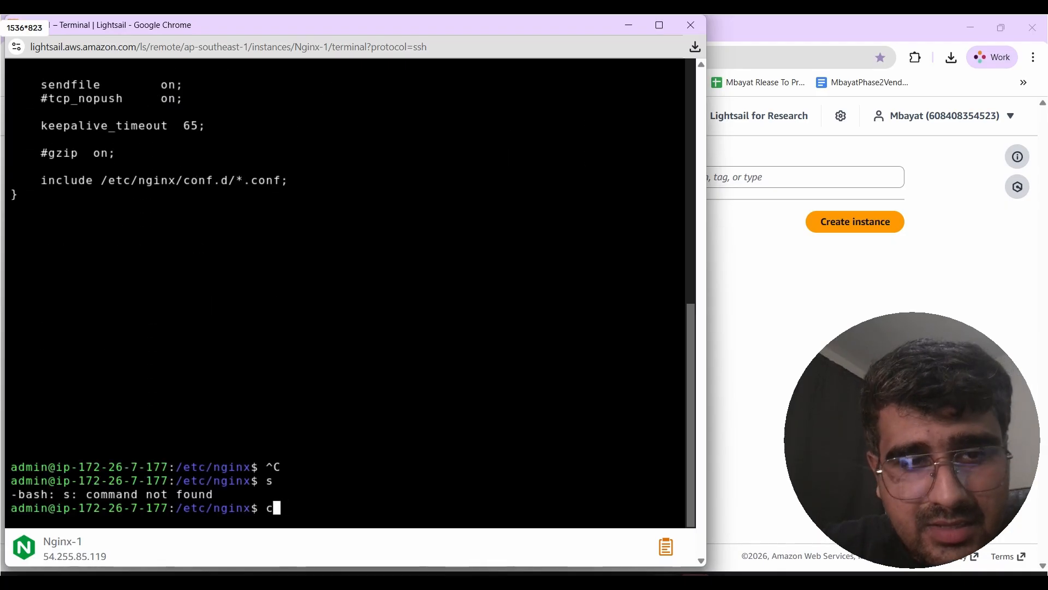
text(/var/et)
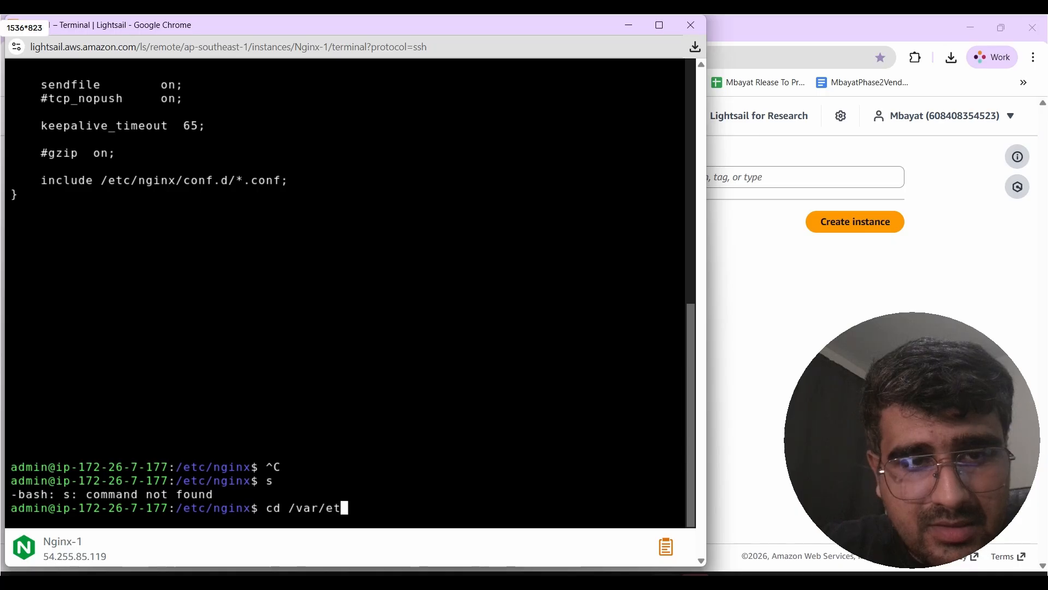
key(BackSpace)
key(BackSpace)
key(BackSpace)
key(BackSpace)
key(BackSpace)
key(BackSpace)
key(BackSpace)
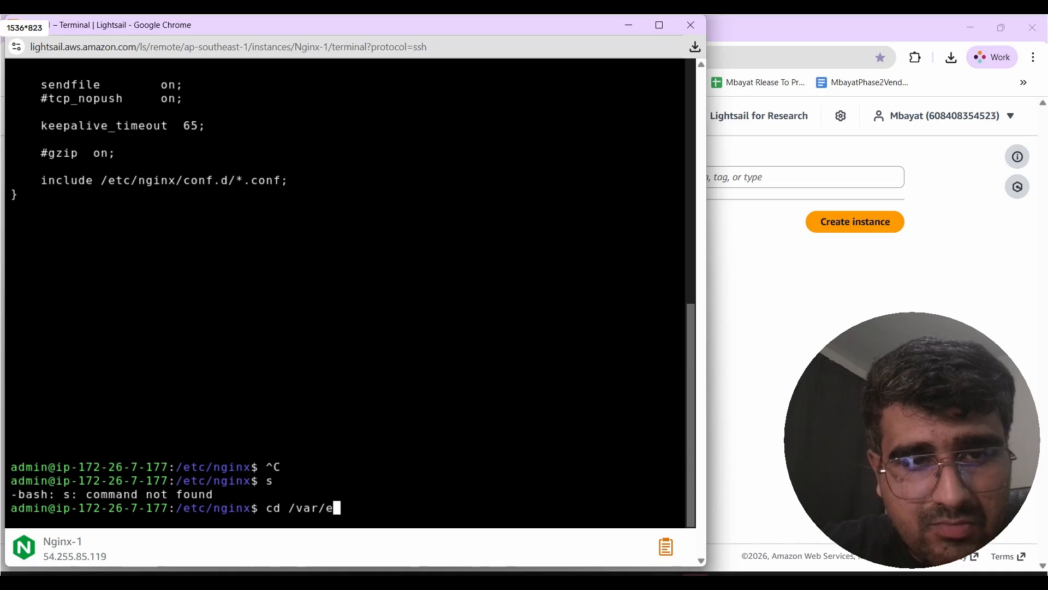
key(BackSpace)
key(BackSpace)
key(BackSpace)
text(ls)
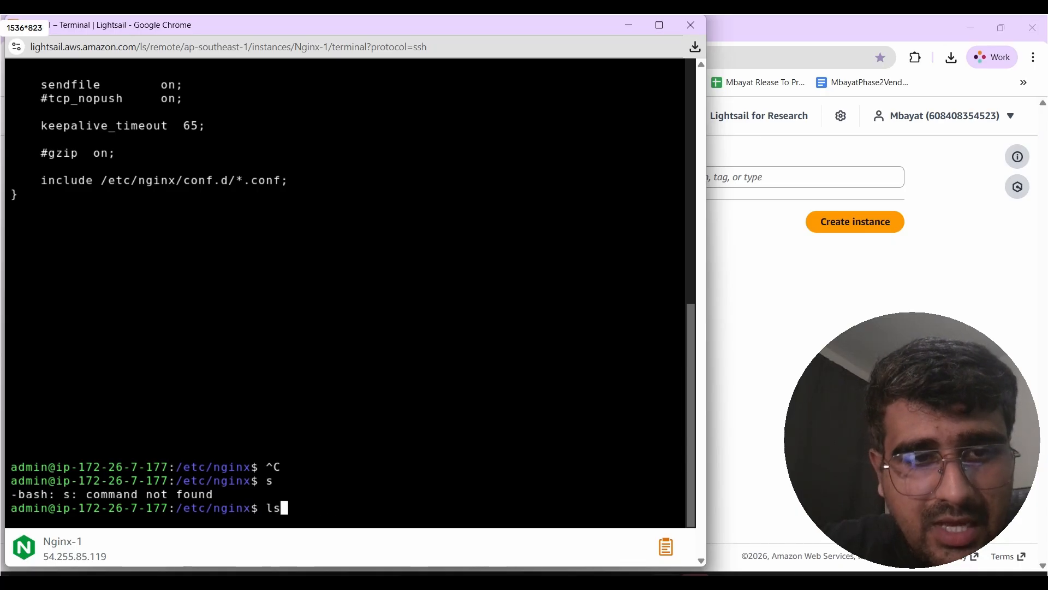
key(Return)
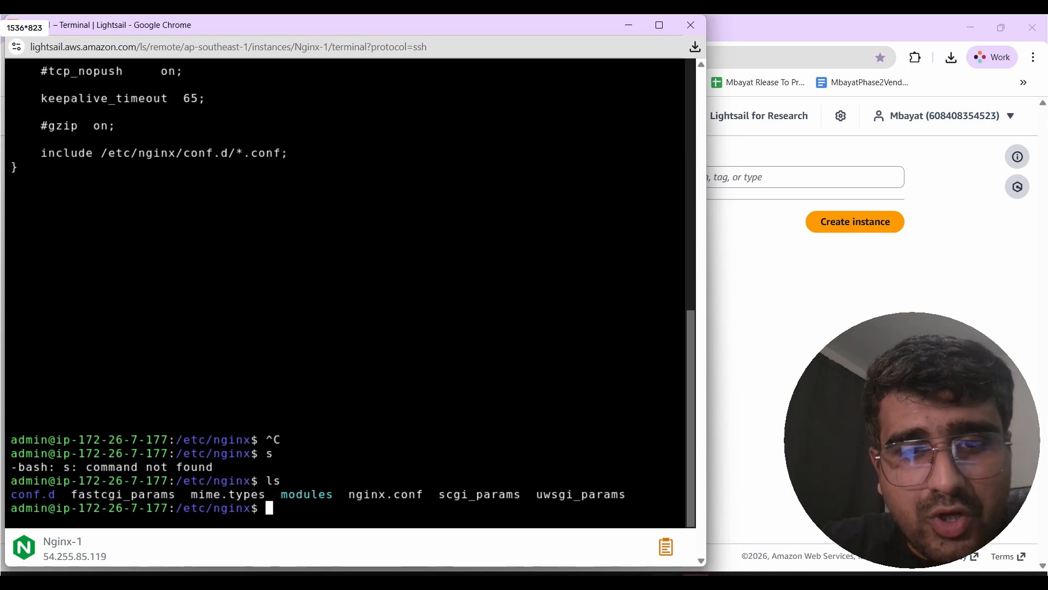
- Change into the modules directory under /etc/nginx and list its contents
text(cd mod)
key(BackSpace)
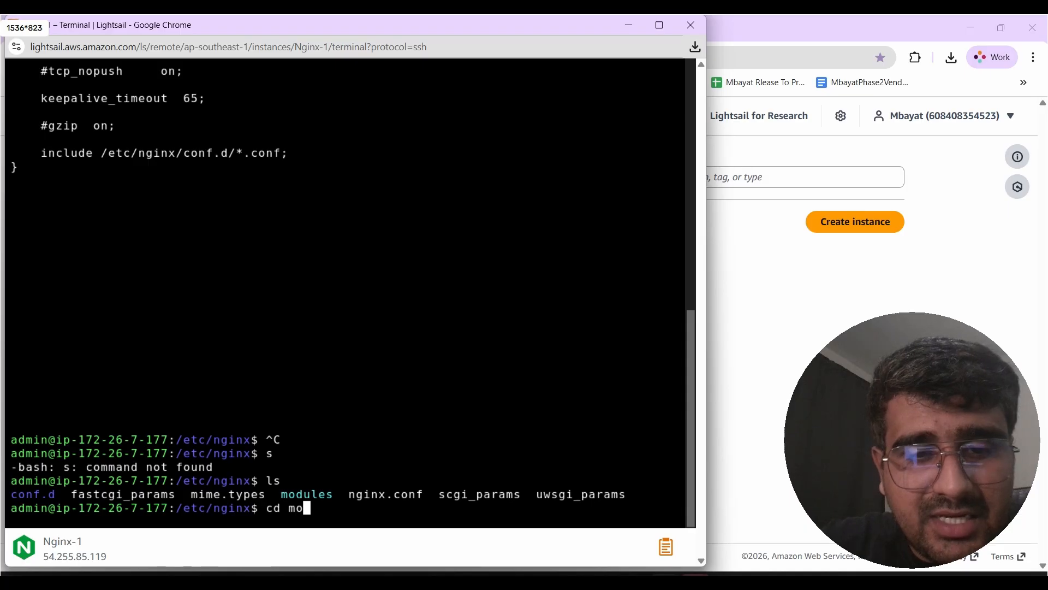
text(dule)
key(Return)
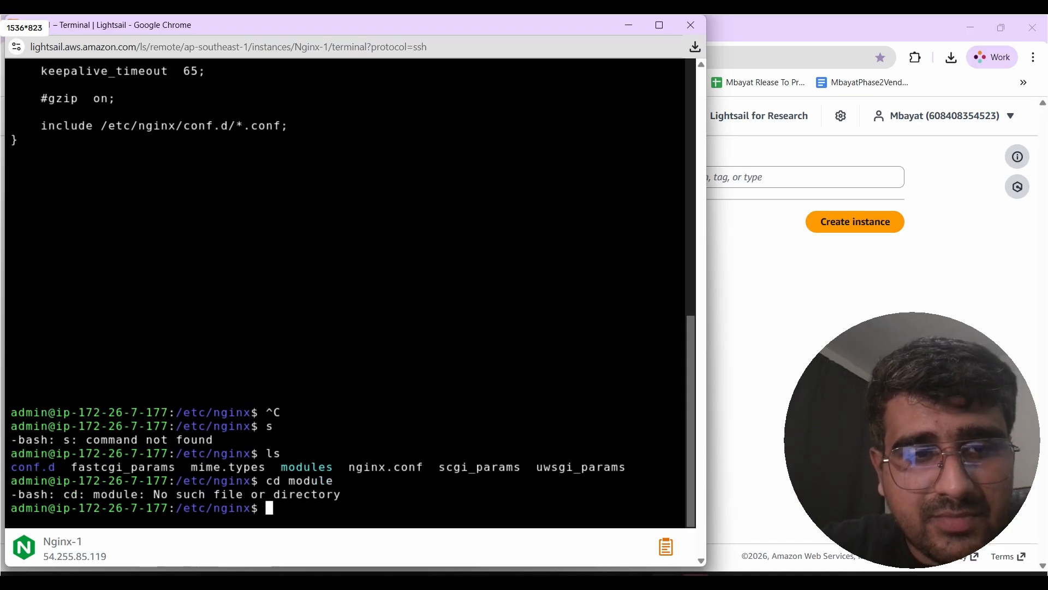
text(cd mod)
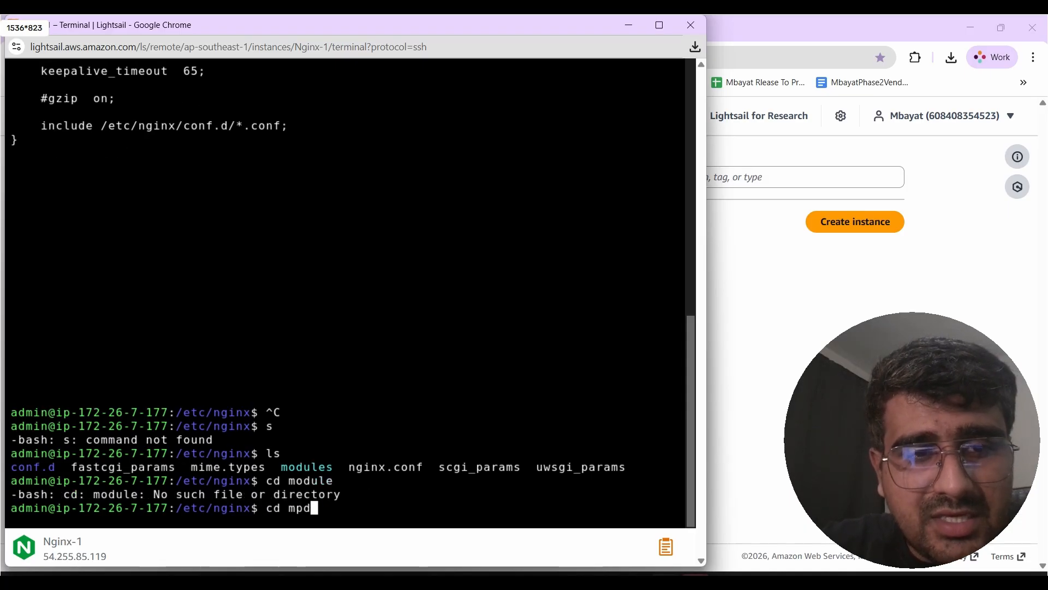
key(BackSpace)
text(dules)
key(Return)
text(ls)
key(Return)
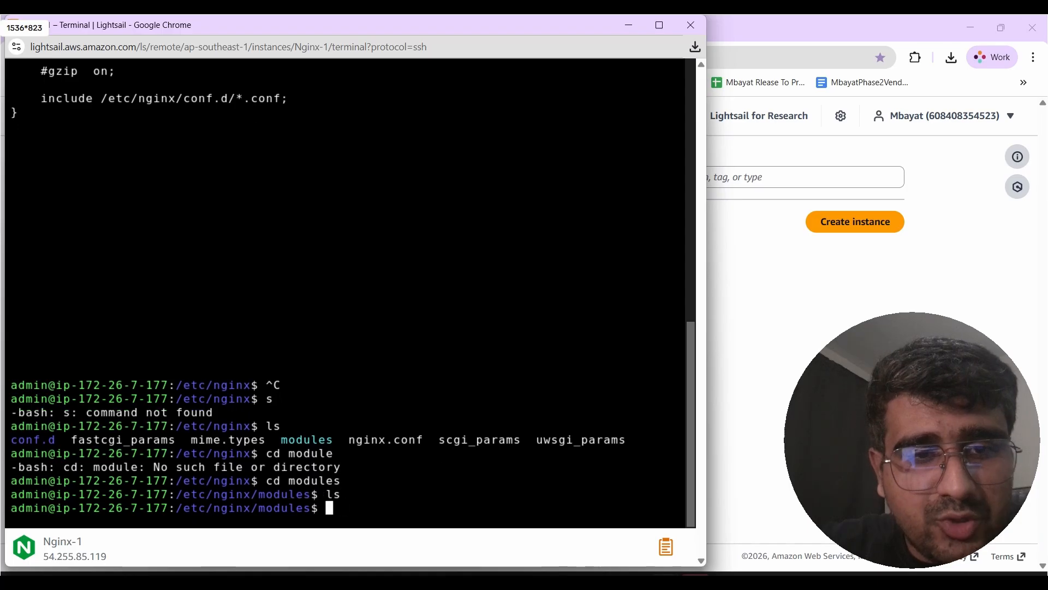
- Switch to the Lightsail console, view the Domains & DNS page, and return to Instances
click(615, 26)
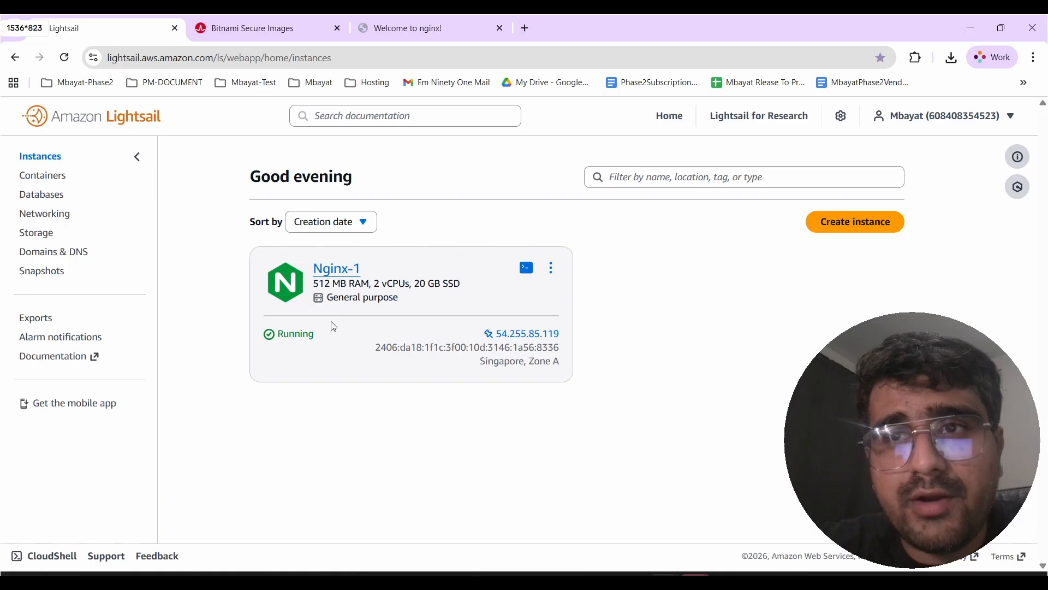
click(72, 255)
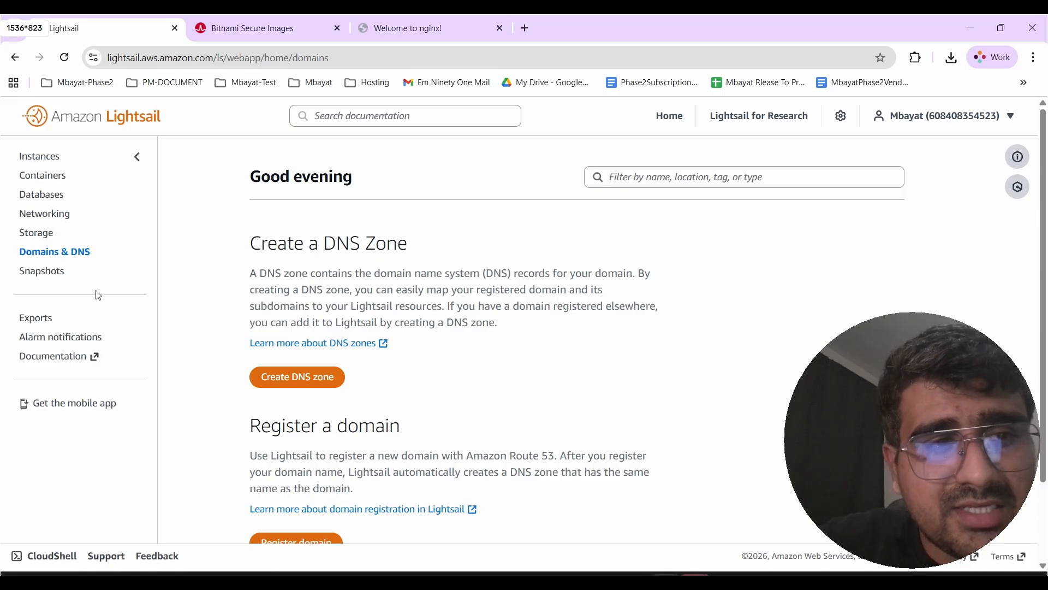
click(46, 159)
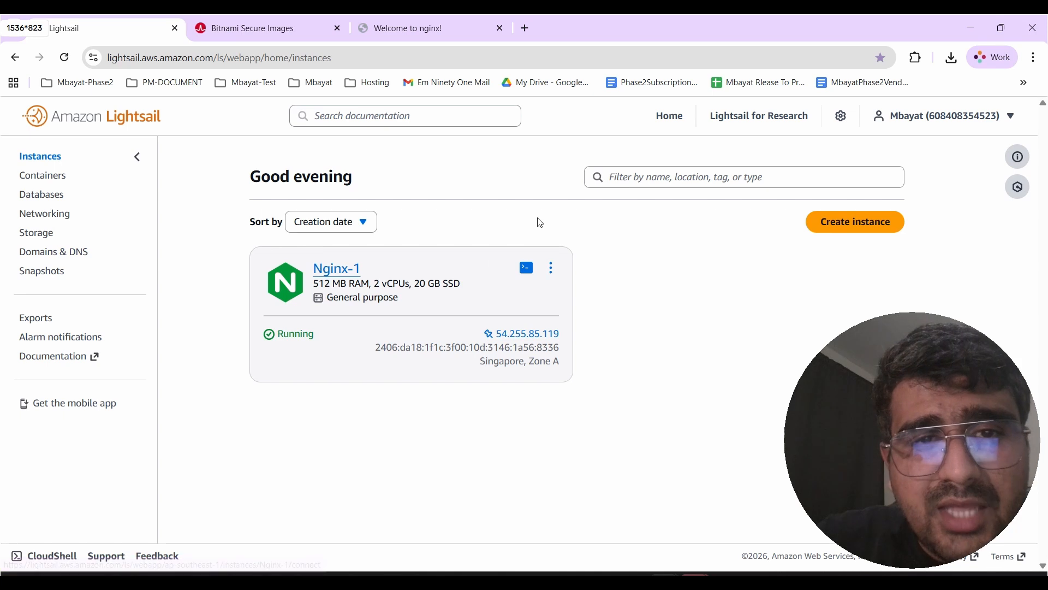
- Stop the Nginx-1 instance and delete it, confirming the deletion
click(552, 269)
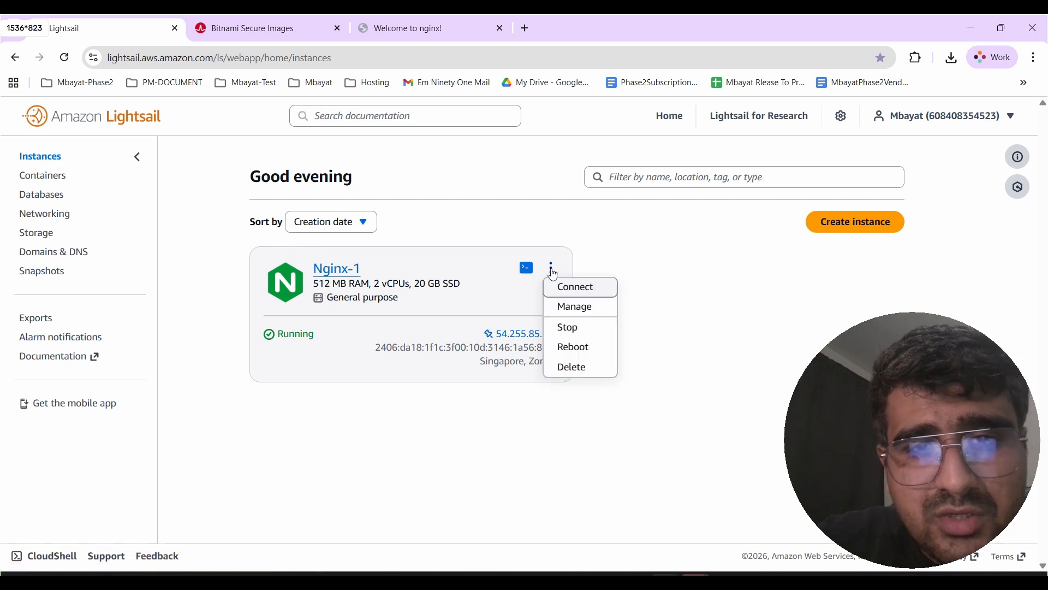
click(582, 329)
click(581, 320)
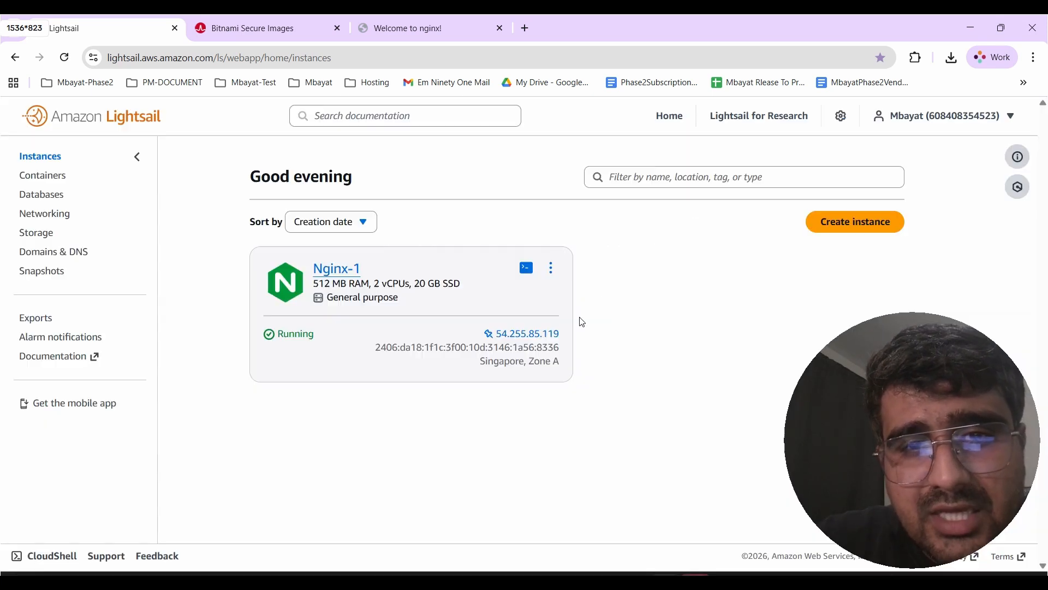
click(553, 271)
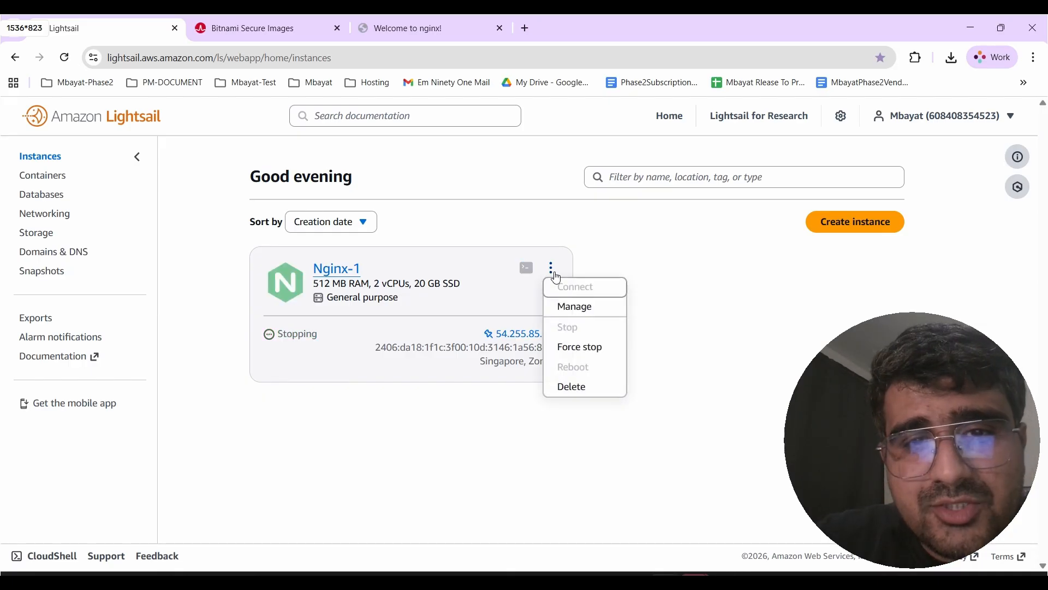
click(585, 386)
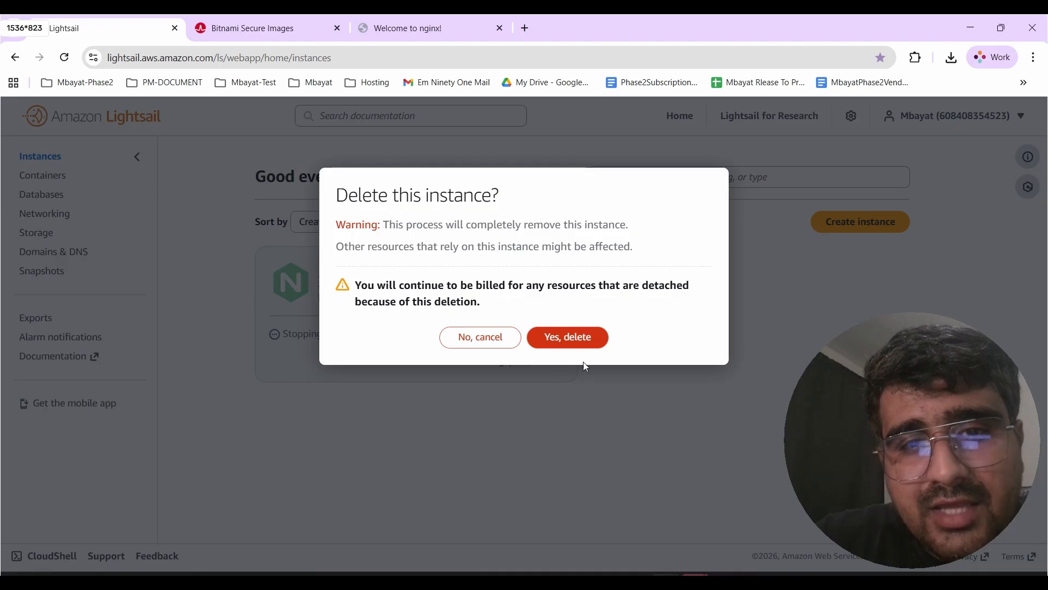
click(581, 341)
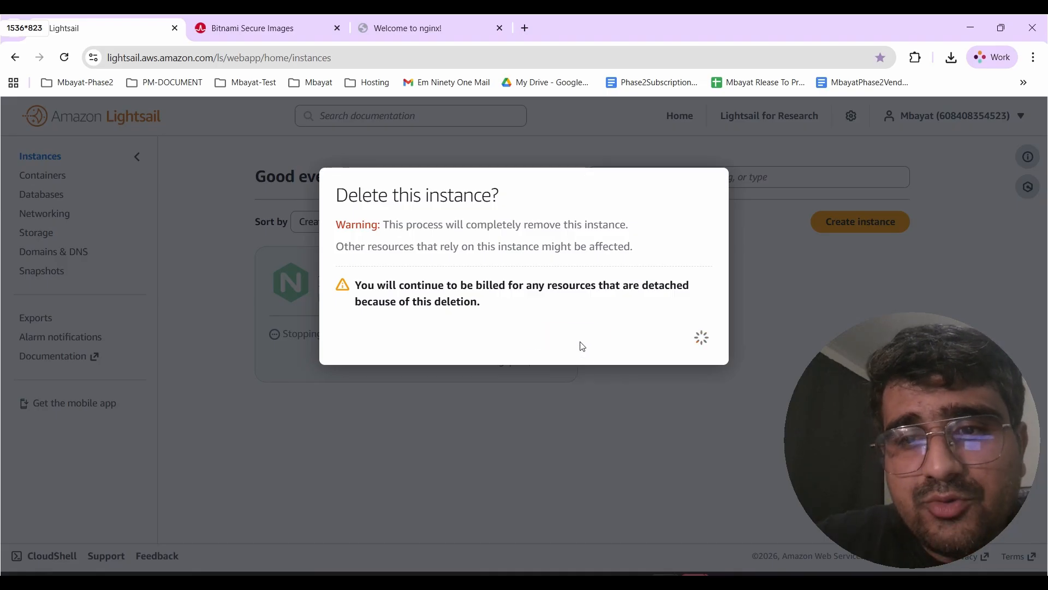